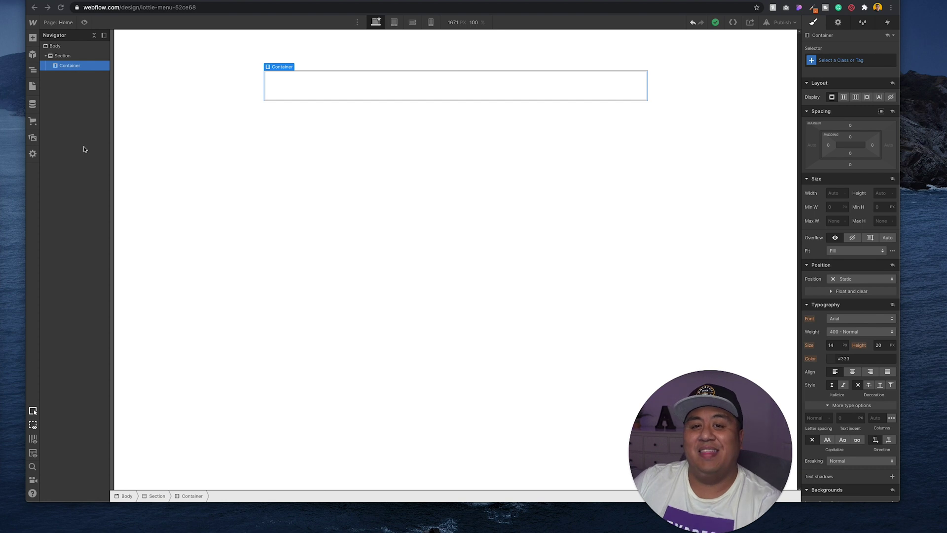
# Drag a Form Block from the Add panel's Forms section into the empty container.
pyautogui.click(33, 39)
pyautogui.scroll(-6, 83, 294)
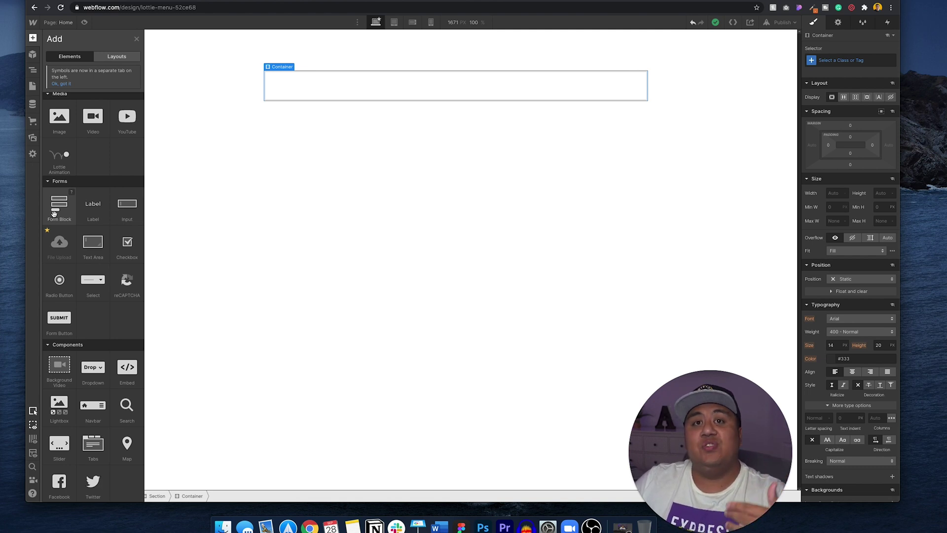
pyautogui.moveTo(55, 210); pyautogui.dragTo(280, 85)
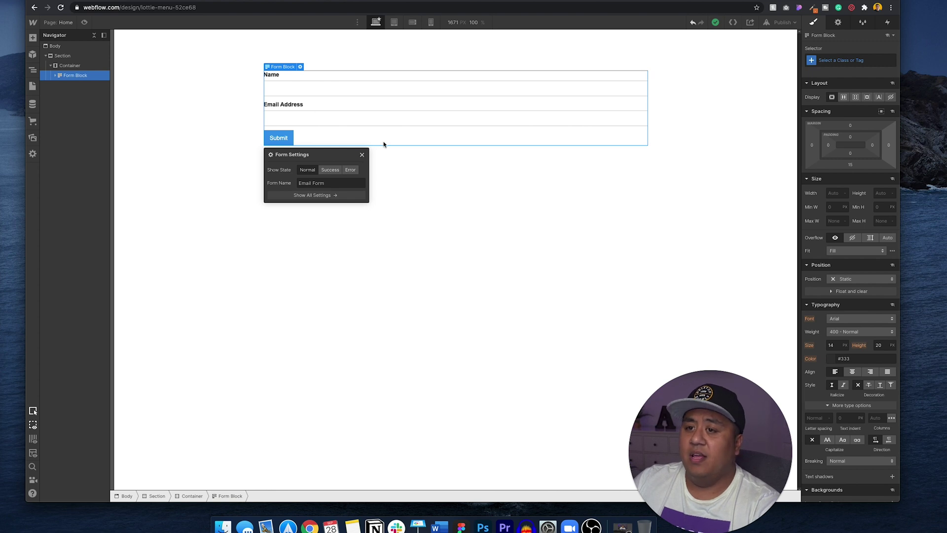
# Set Max W to 50% on both the container and the Form Block, then select the Name label.
pyautogui.click(74, 66)
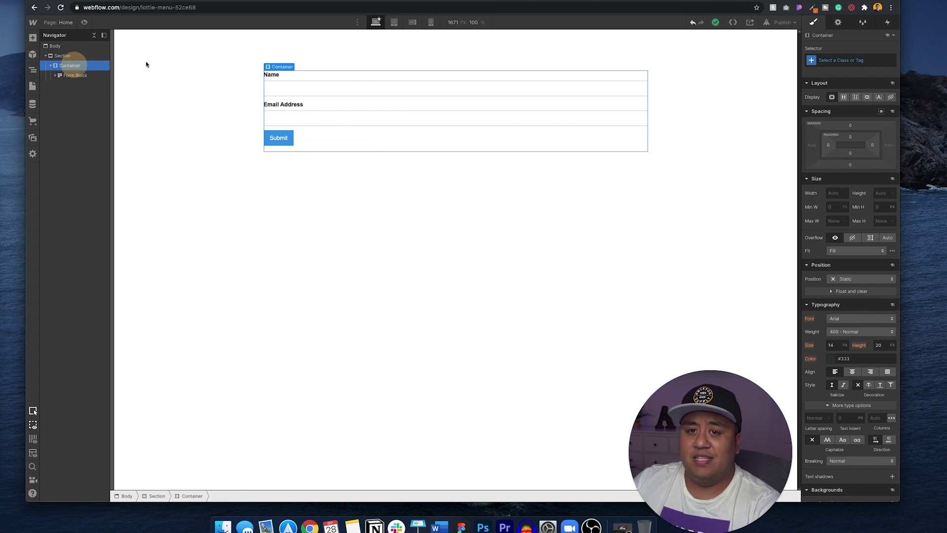
pyautogui.click(836, 220)
pyautogui.write('50')
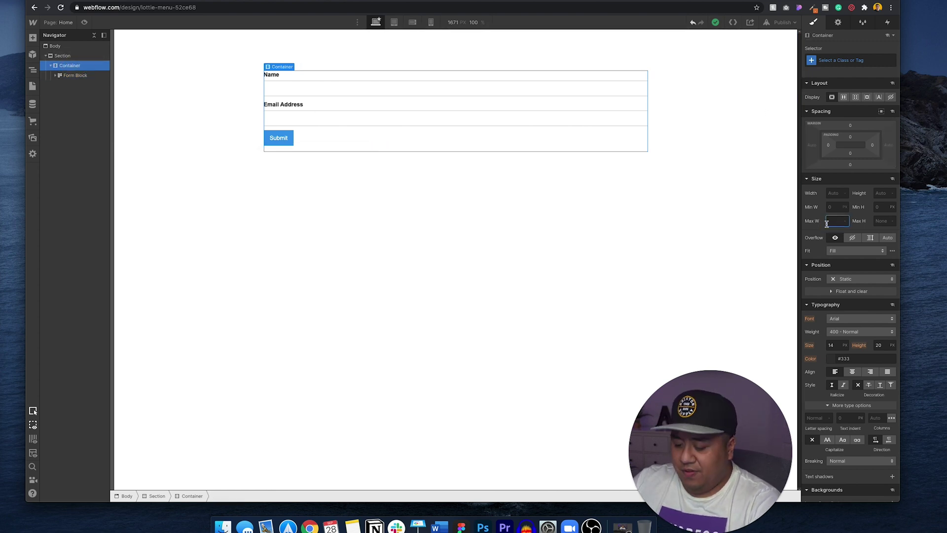
pyautogui.write('%')
pyautogui.press('Return')
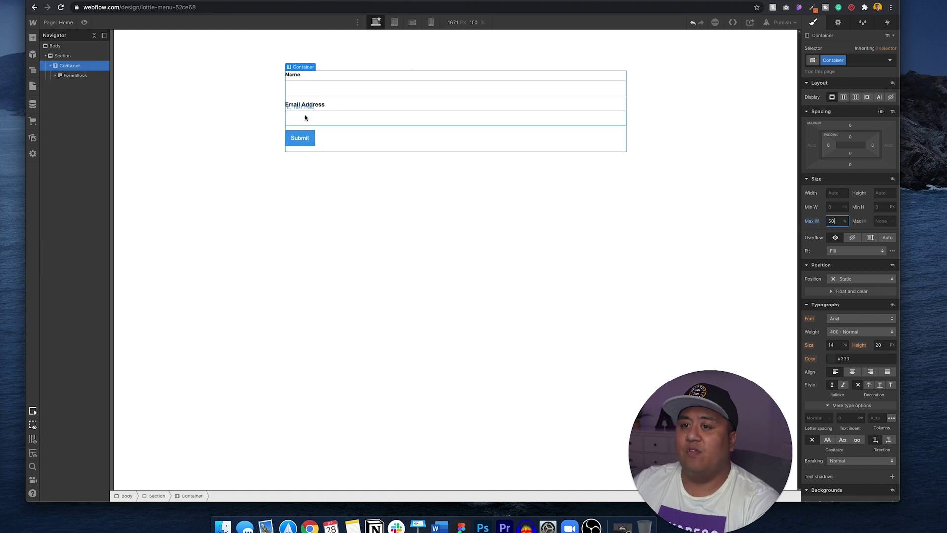
pyautogui.click(73, 77)
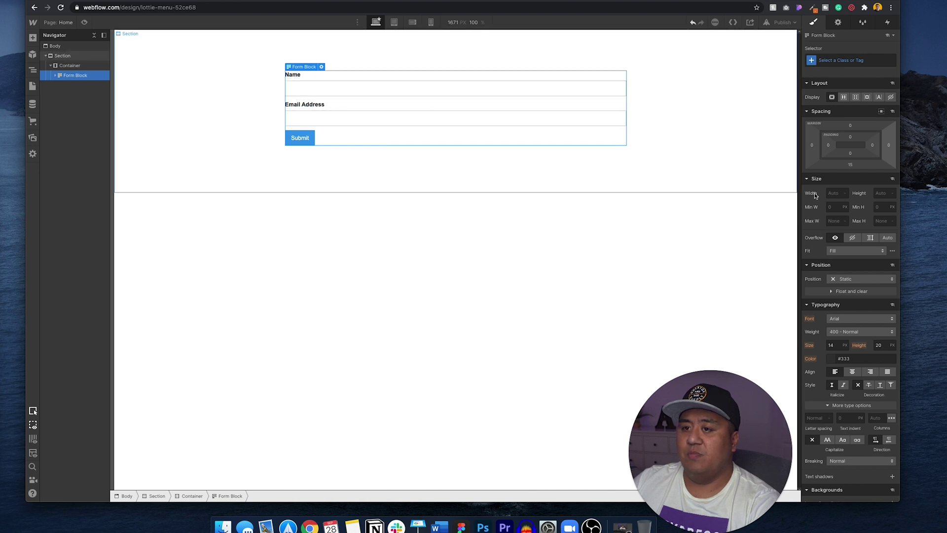
pyautogui.click(830, 221)
pyautogui.write('50%')
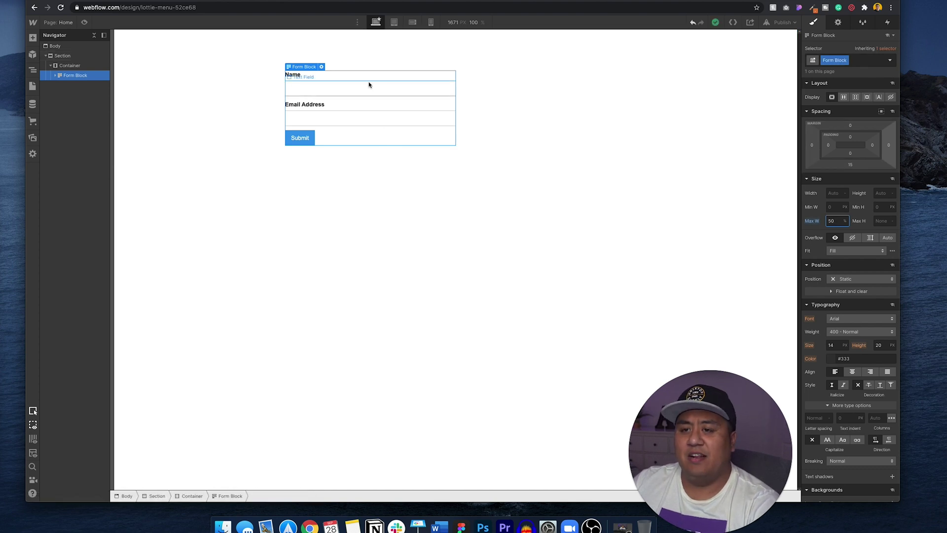
pyautogui.click(301, 75)
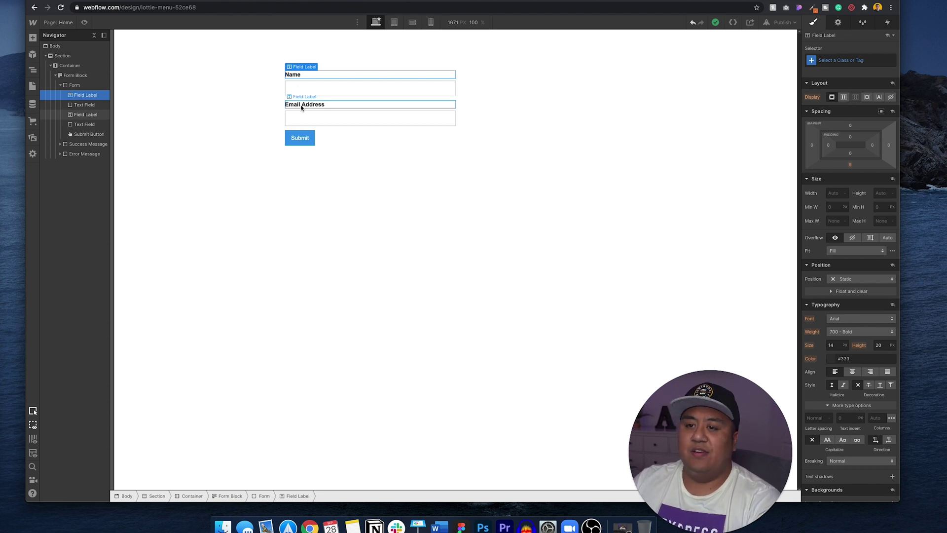
pyautogui.click(837, 23)
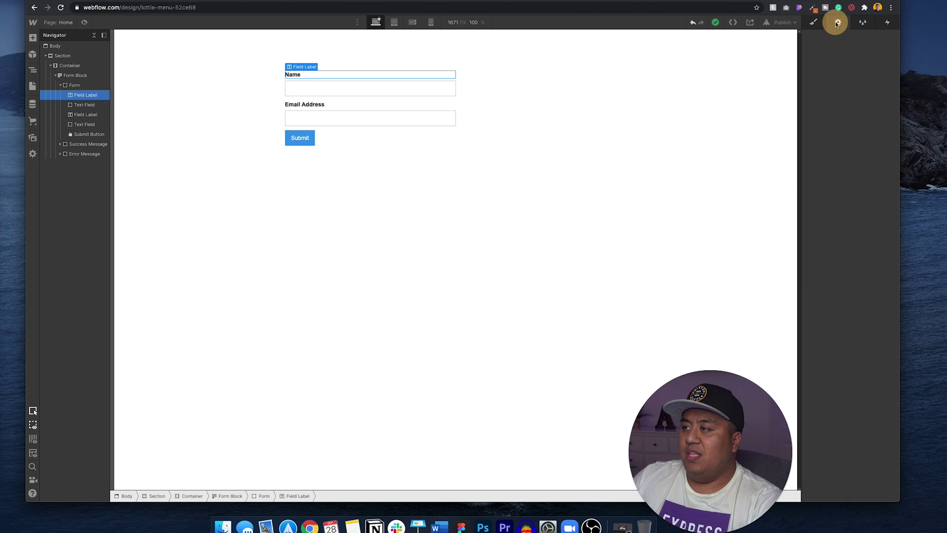
# Duplicate the Email Address label and Email text field below the originals.
pyautogui.click(296, 90)
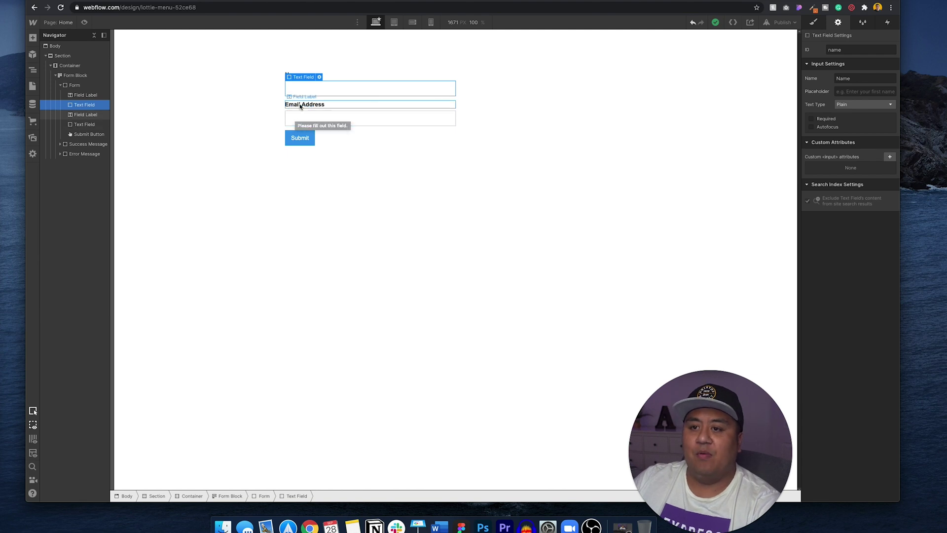
pyautogui.click(87, 115)
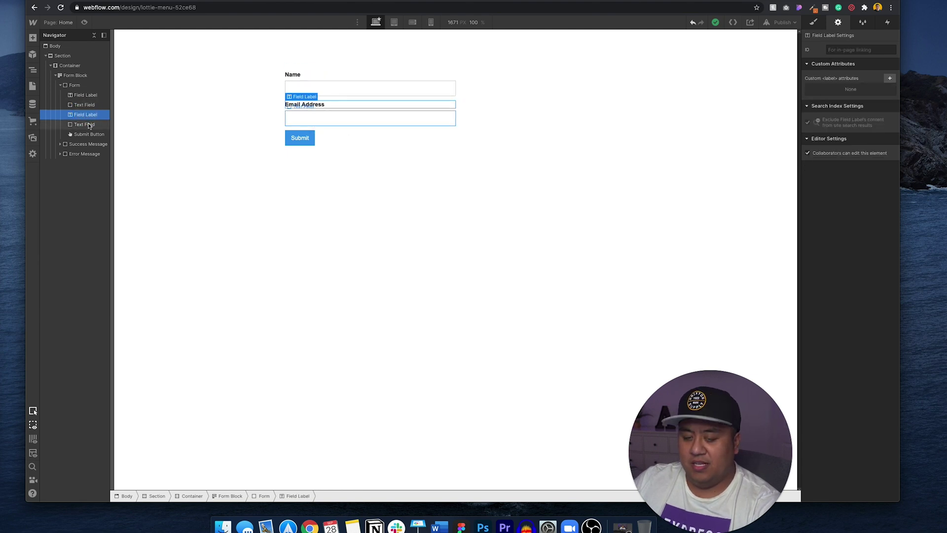
pyautogui.click(85, 124)
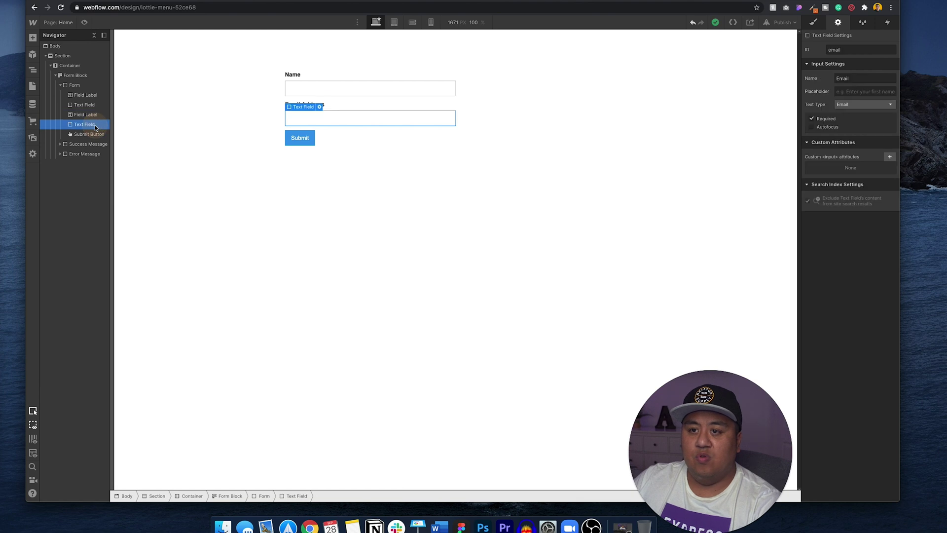
pyautogui.press('super+v')
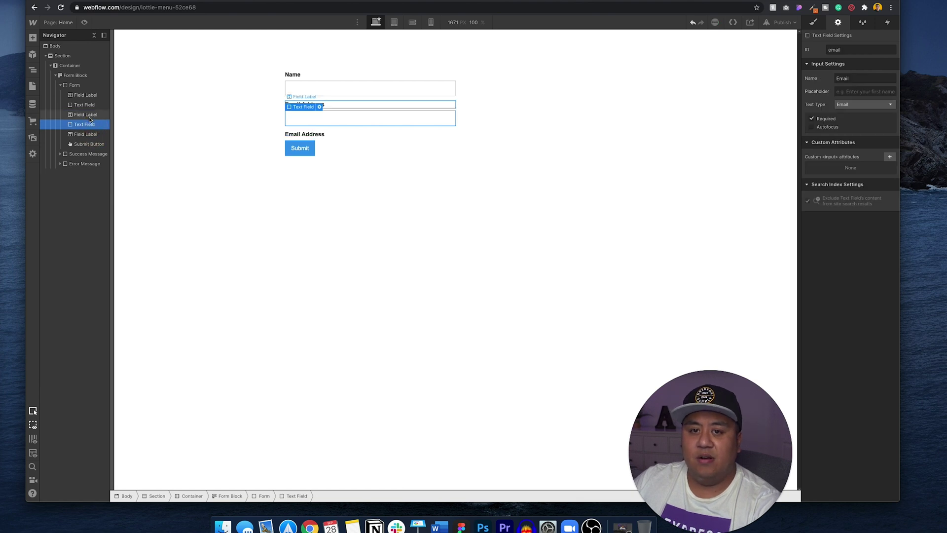
pyautogui.press('super+c')
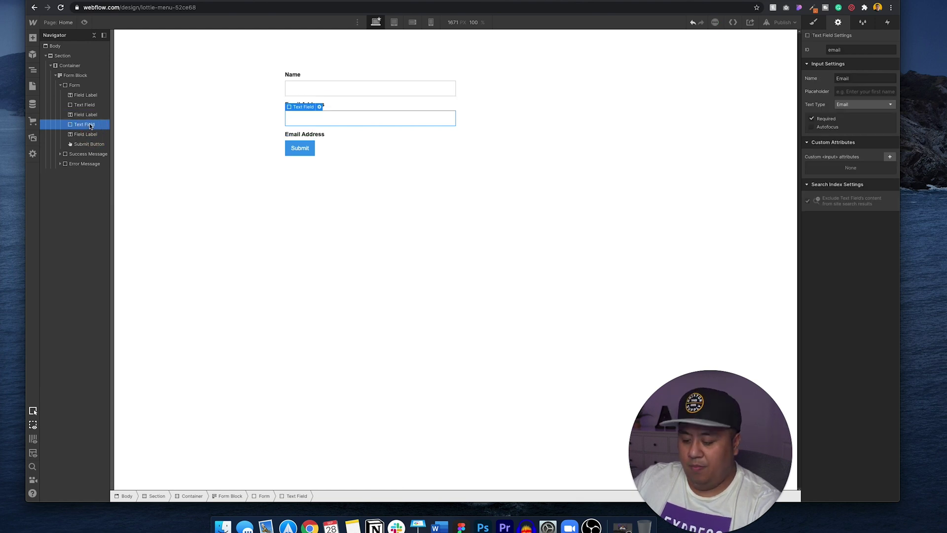
pyautogui.click(91, 134)
pyautogui.press('super+v')
# Rename the pasted label to 'Phone Number'.
pyautogui.doubleClick(324, 133)
pyautogui.doubleClick(323, 134)
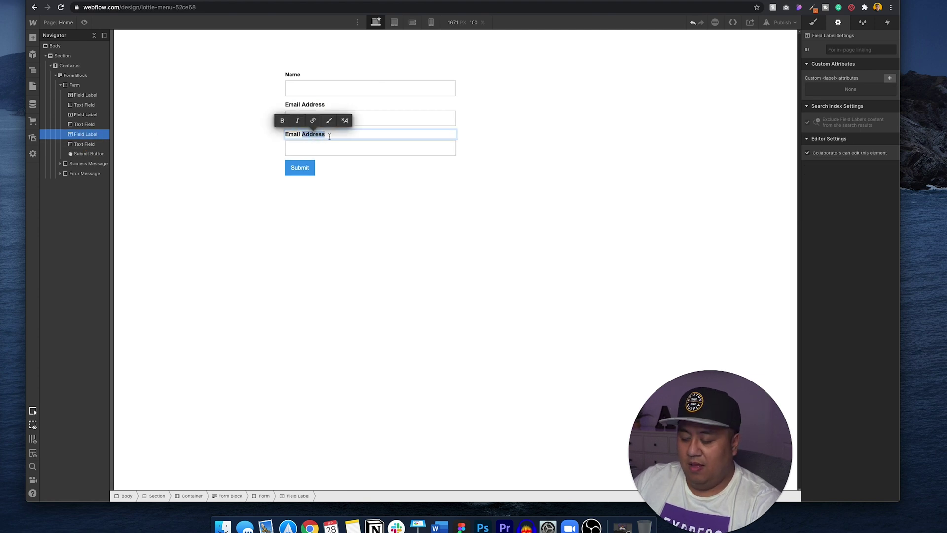
pyautogui.click(323, 142)
pyautogui.click(328, 136)
pyautogui.doubleClick(327, 135)
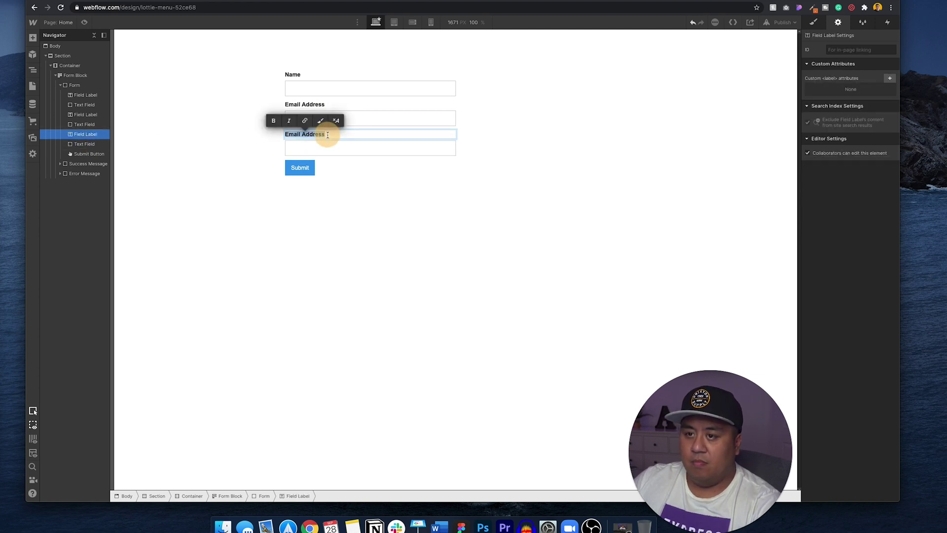
pyautogui.write('Phone Number')
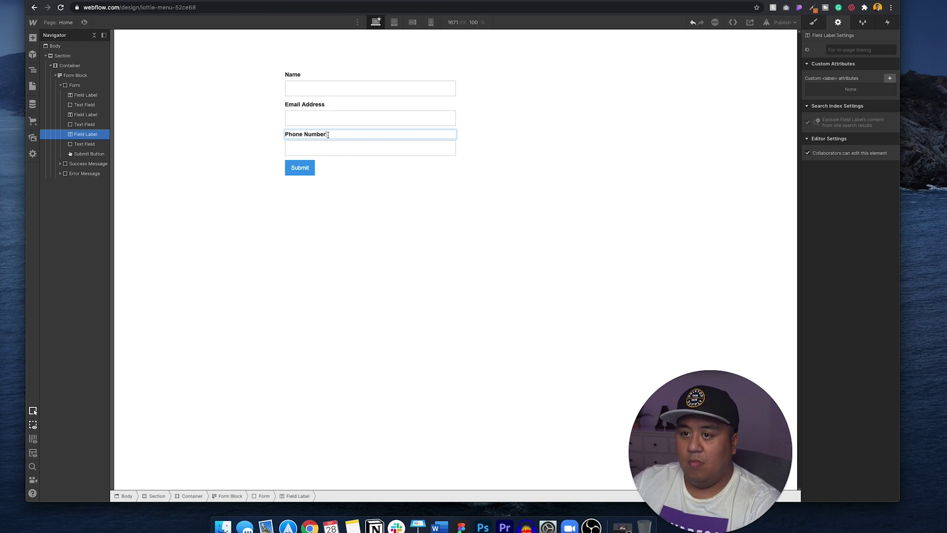
# Give the new field ID 'phone', Name 'Phone' and the Phone text type.
pyautogui.click(334, 121)
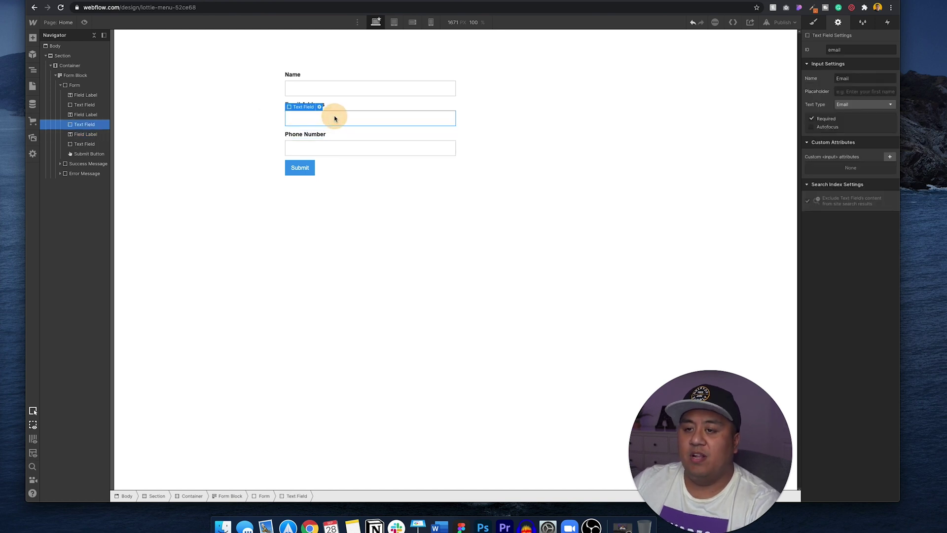
pyautogui.click(336, 88)
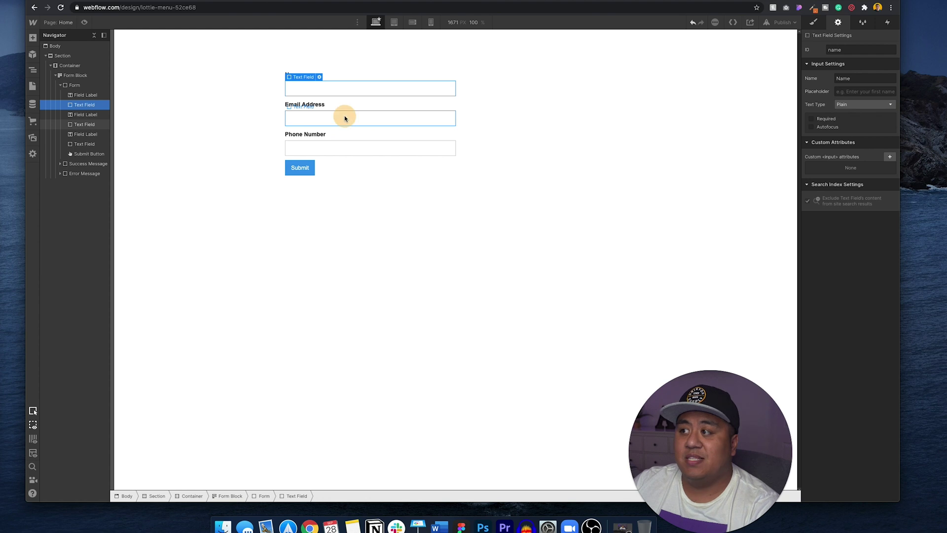
pyautogui.click(345, 148)
pyautogui.click(851, 52)
pyautogui.doubleClick(851, 51)
pyautogui.moveTo(851, 52); pyautogui.dragTo(812, 52)
pyautogui.write('phone')
pyautogui.press('Return')
pyautogui.tripleClick(855, 79)
pyautogui.write('Phone')
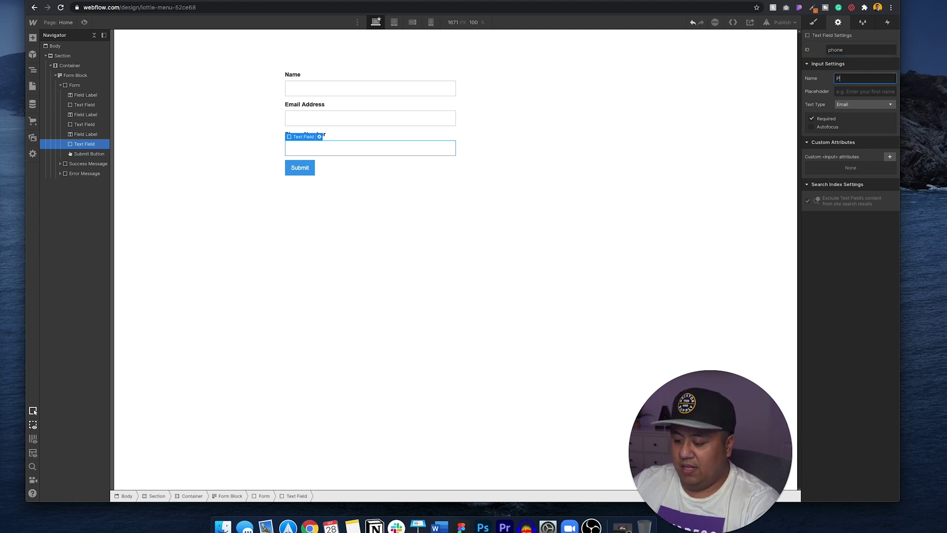
pyautogui.click(851, 105)
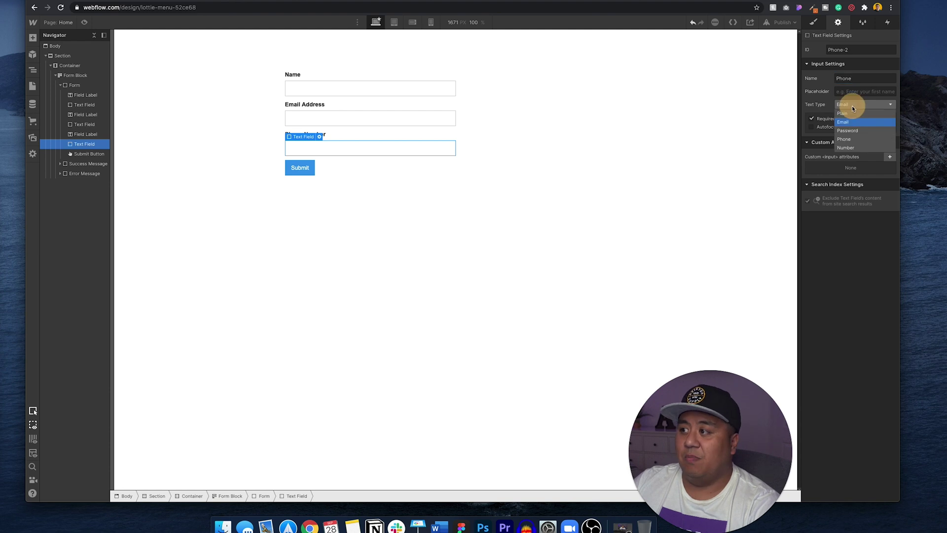
pyautogui.click(844, 139)
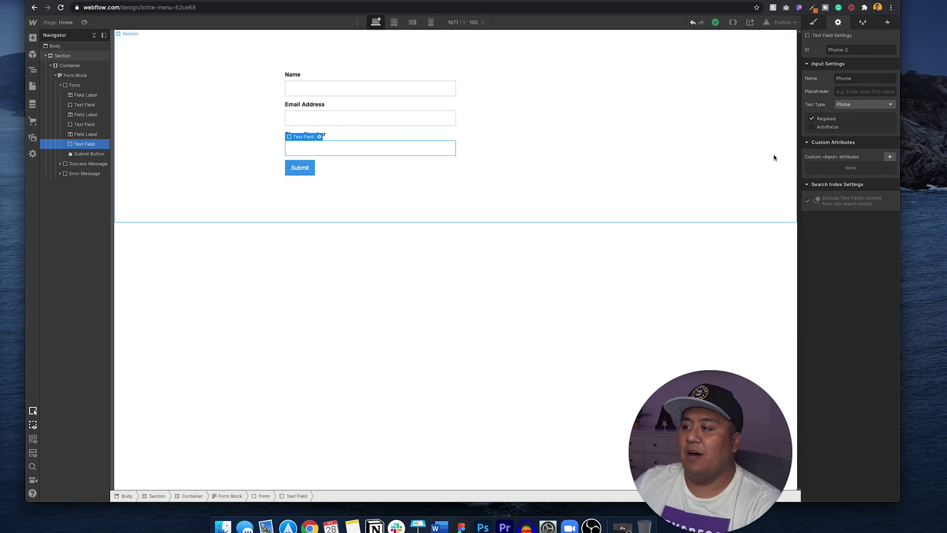
# Make the Name field required with placeholder text 'Full Name'.
pyautogui.click(396, 115)
pyautogui.click(392, 85)
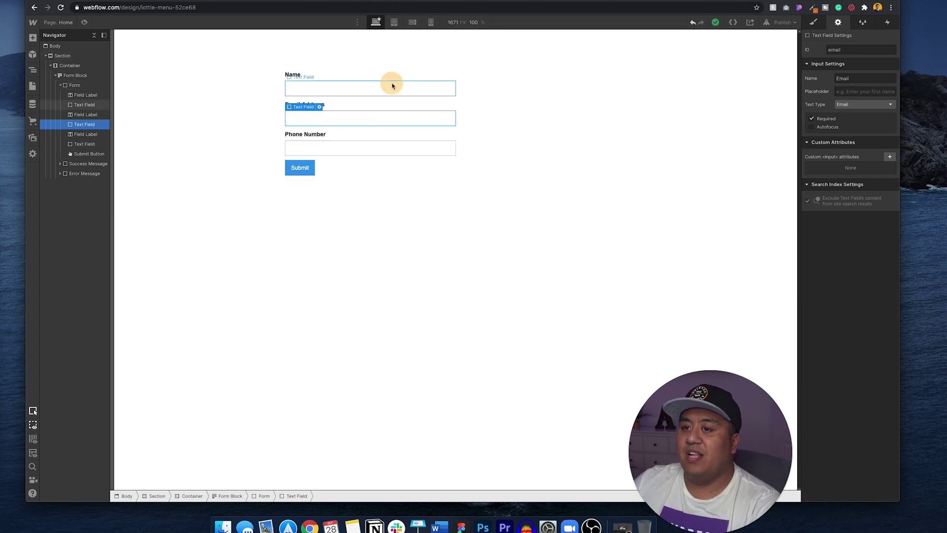
pyautogui.click(812, 119)
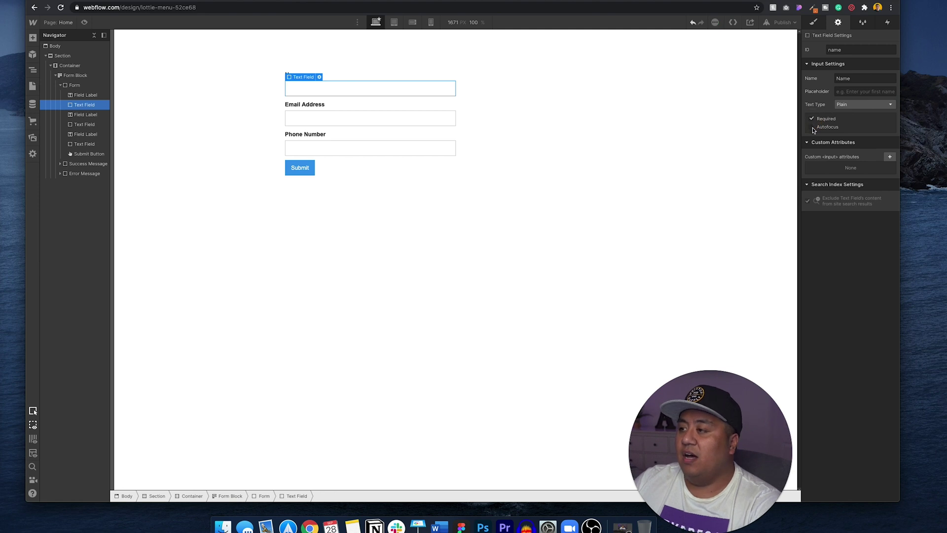
pyautogui.click(400, 117)
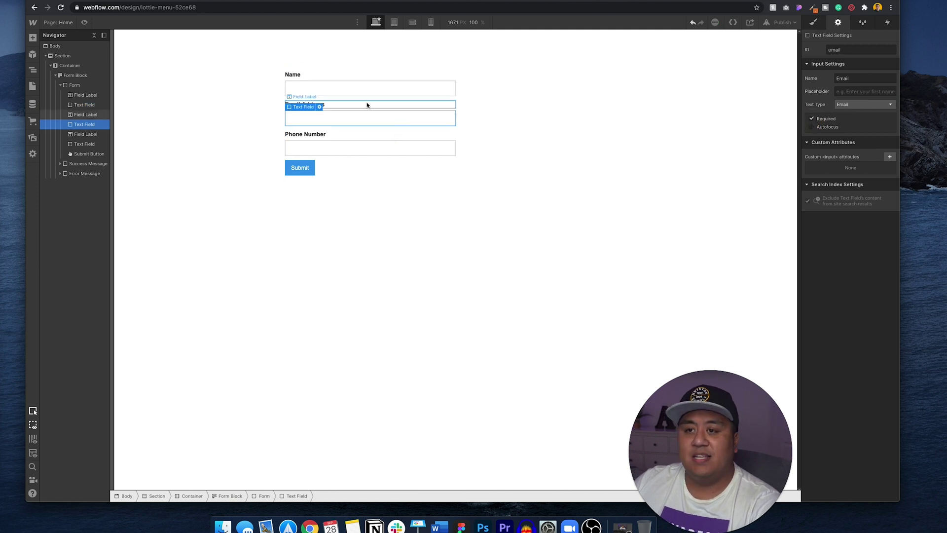
pyautogui.click(394, 88)
pyautogui.click(838, 92)
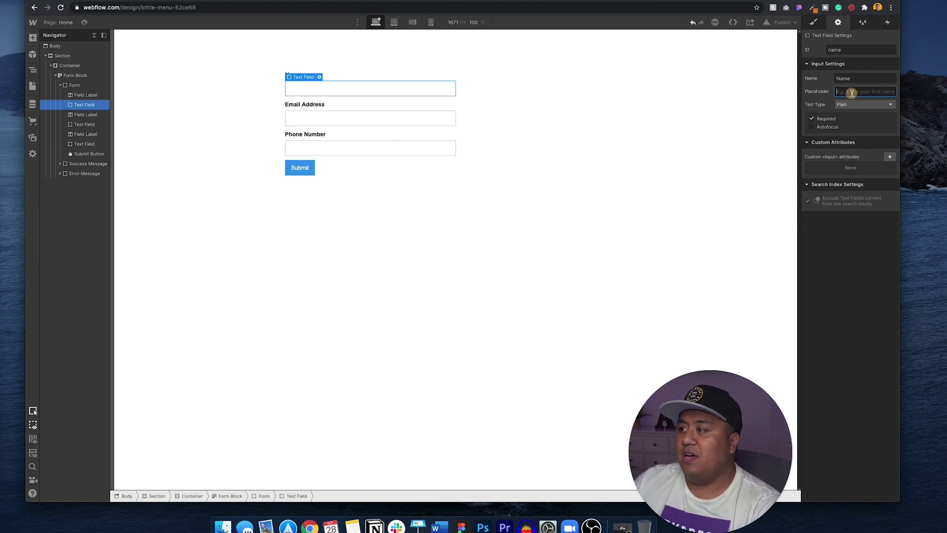
pyautogui.write('Full Name')
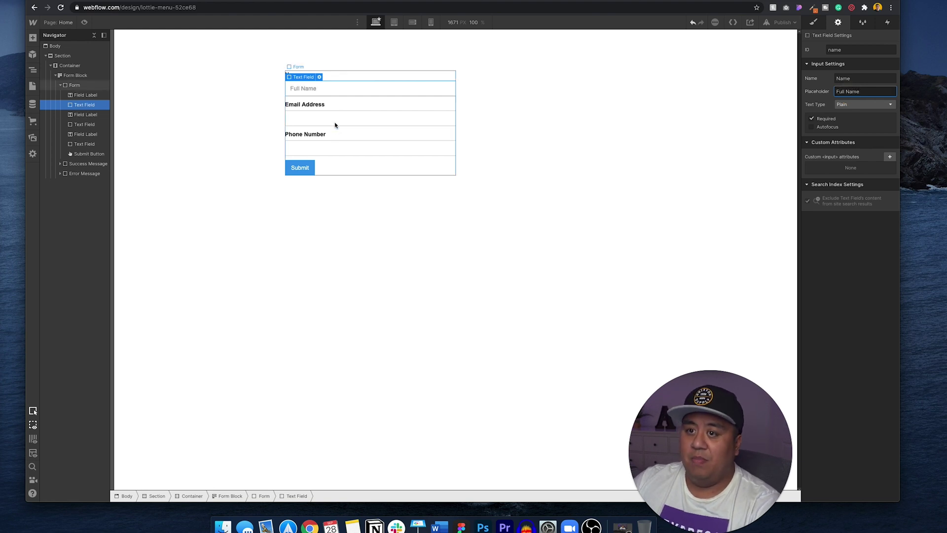
# Delete the Name label, then restore it with undo.
pyautogui.click(336, 121)
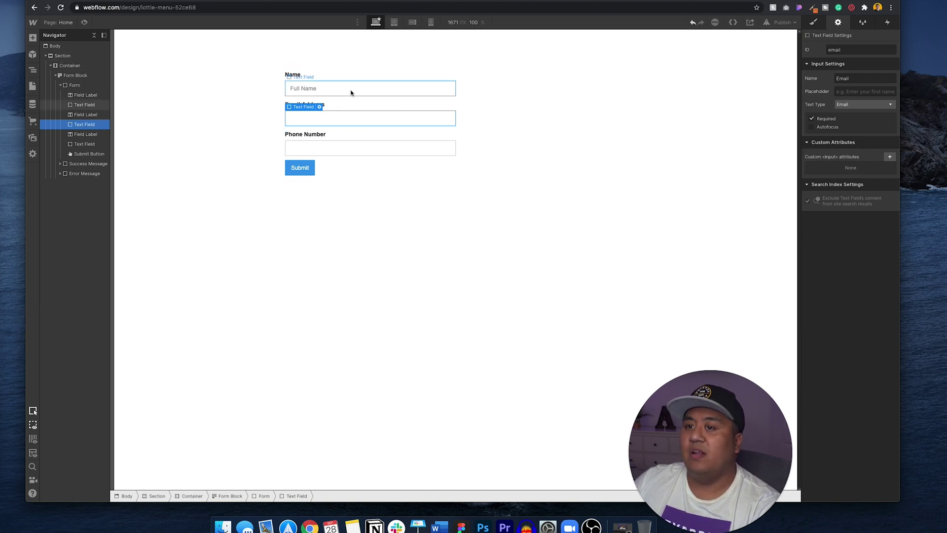
pyautogui.click(342, 77)
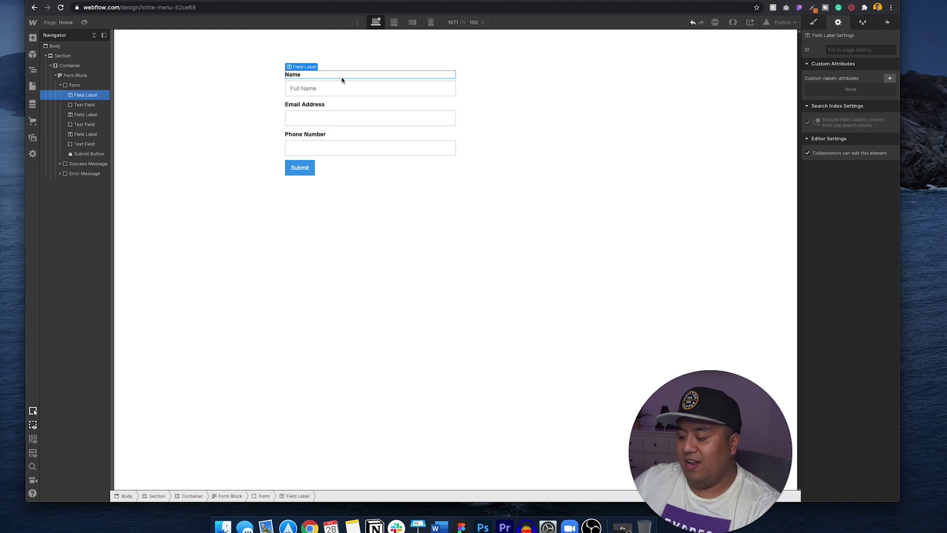
pyautogui.press('Delete')
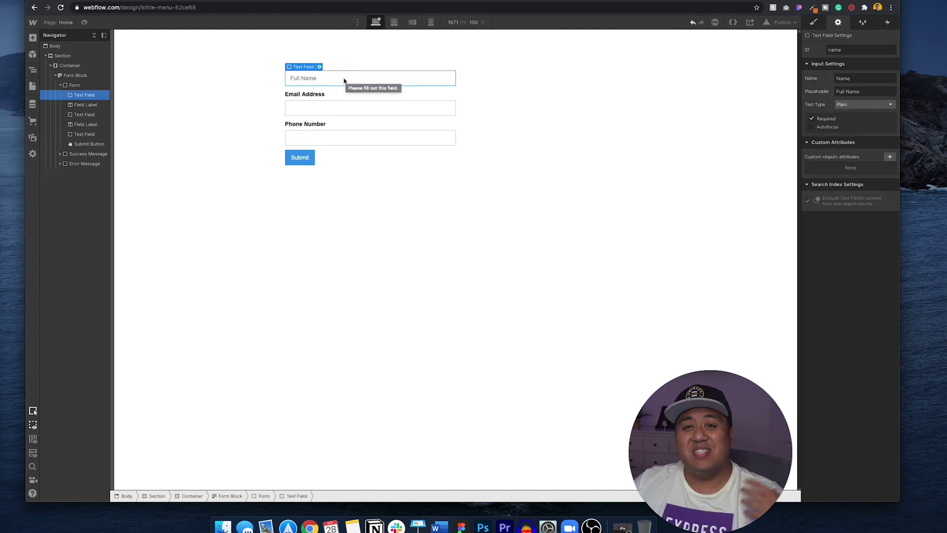
pyautogui.hotkey('ctrl', 'z')
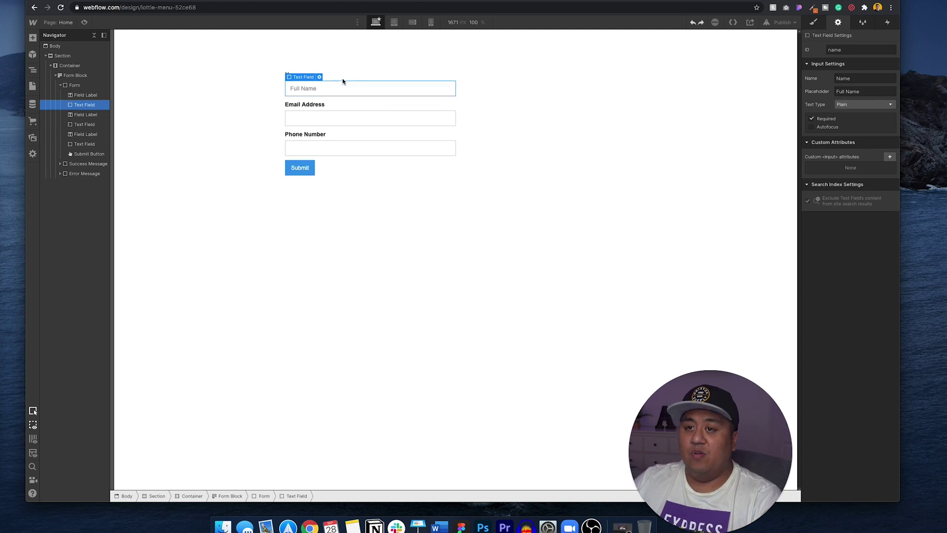
pyautogui.click(293, 169)
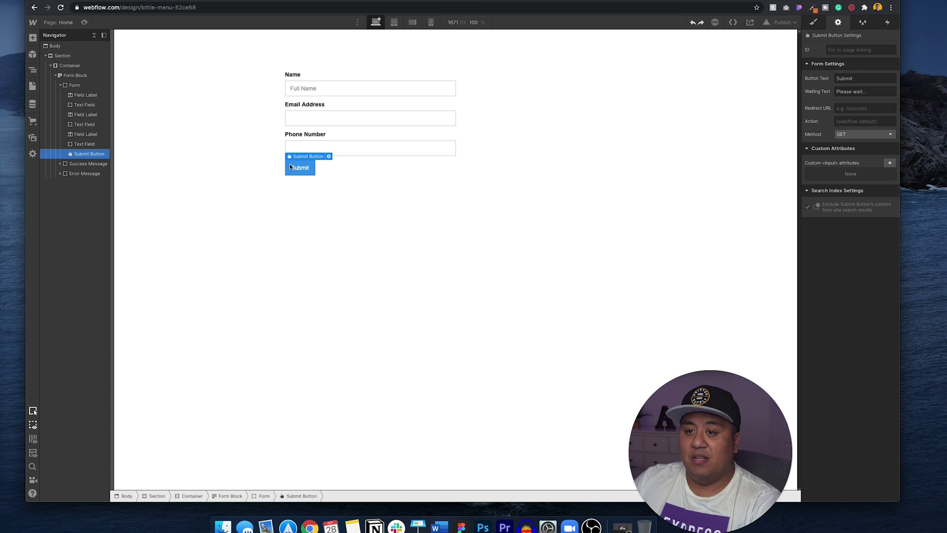
pyautogui.click(309, 89)
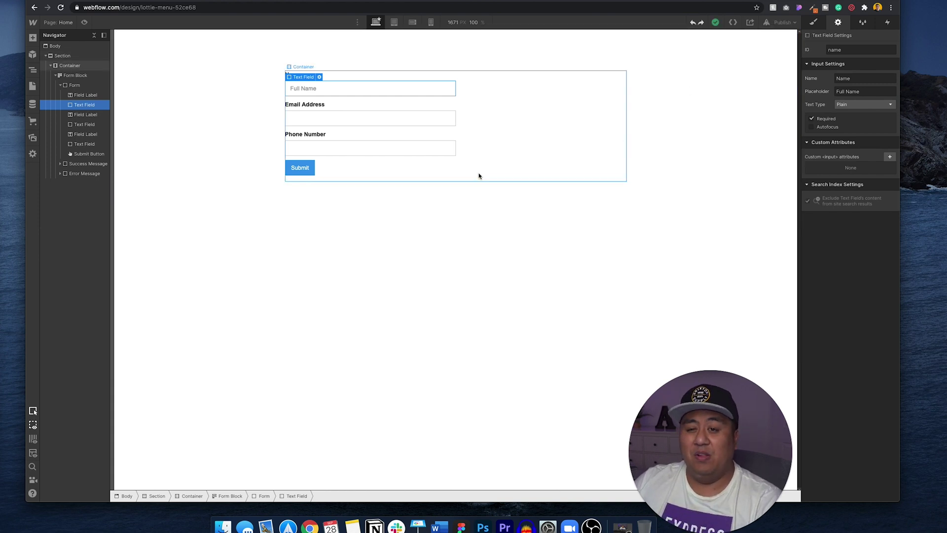
# In the project's form settings, set the notification sender name to 'Awesome Forms by Me'.
pyautogui.click(30, 24)
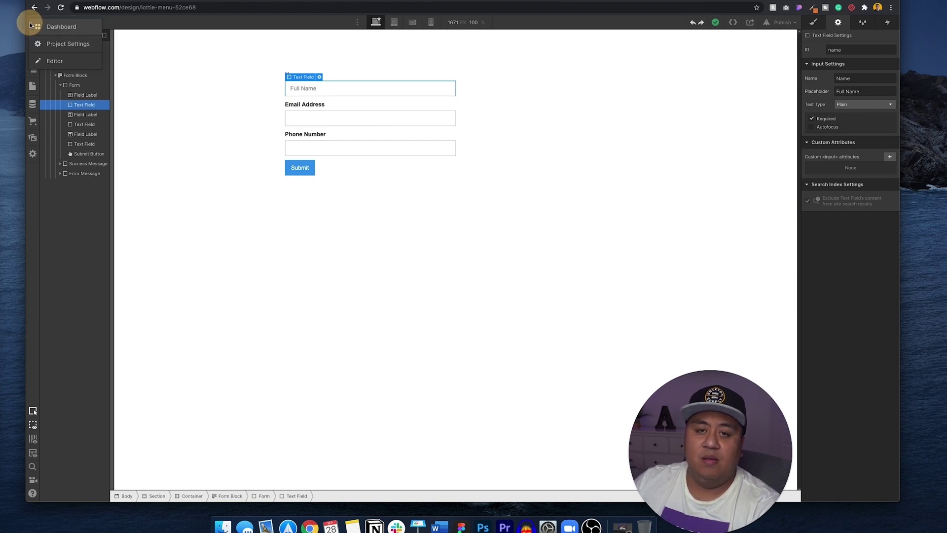
pyautogui.click(56, 44)
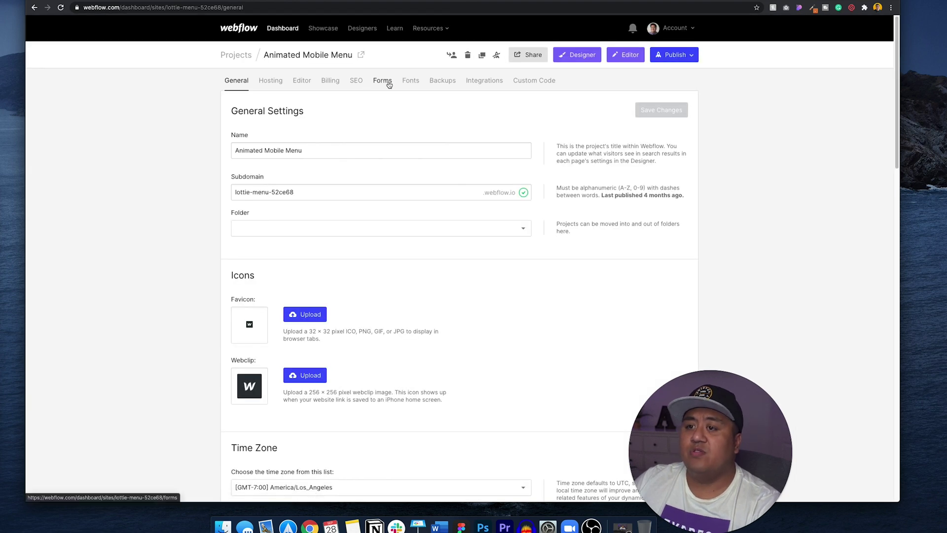
pyautogui.click(389, 85)
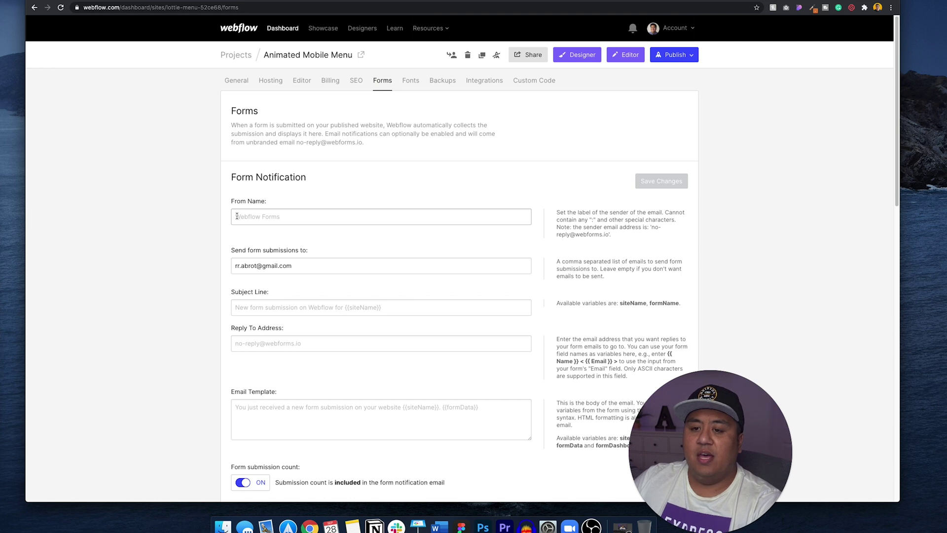
pyautogui.click(254, 219)
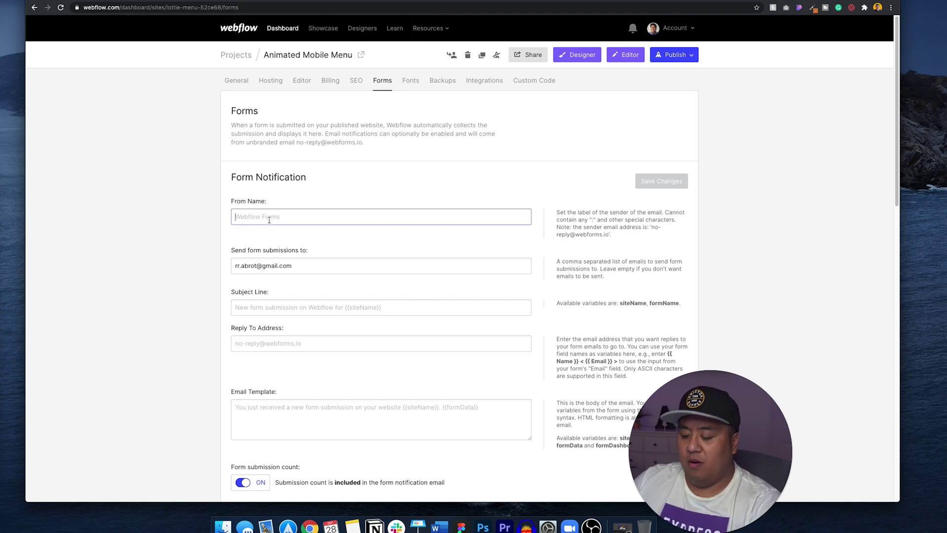
pyautogui.write('Awesome ')
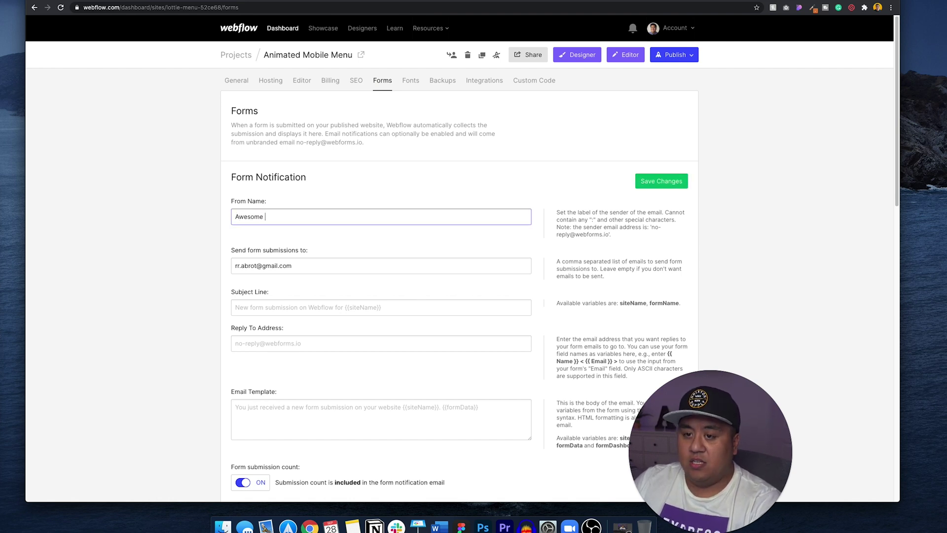
pyautogui.write('For')
pyautogui.press('BackSpace')
pyautogui.write('orms by')
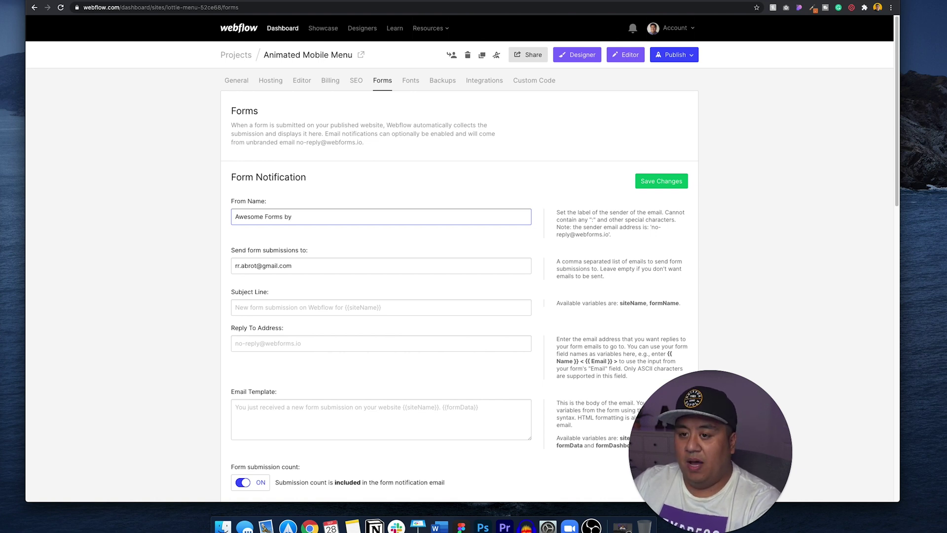
pyautogui.write(' Me')
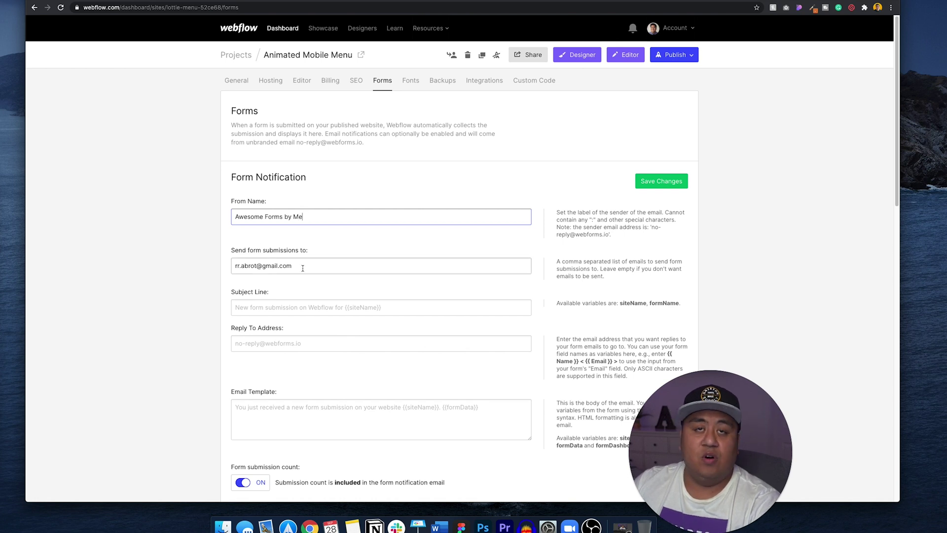
# Set the notification subject to 'Check out this form RR' and save the form settings.
pyautogui.moveTo(303, 268); pyautogui.dragTo(227, 266)
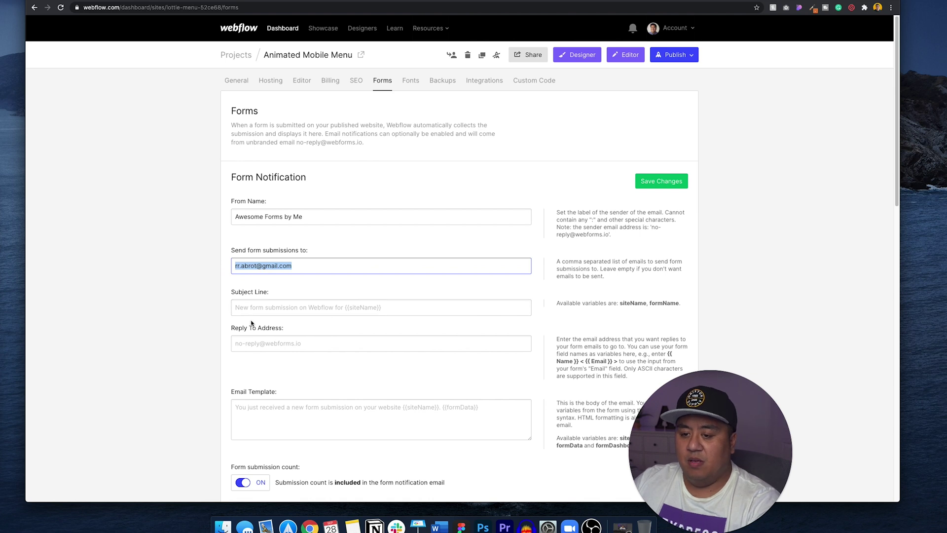
pyautogui.click(261, 307)
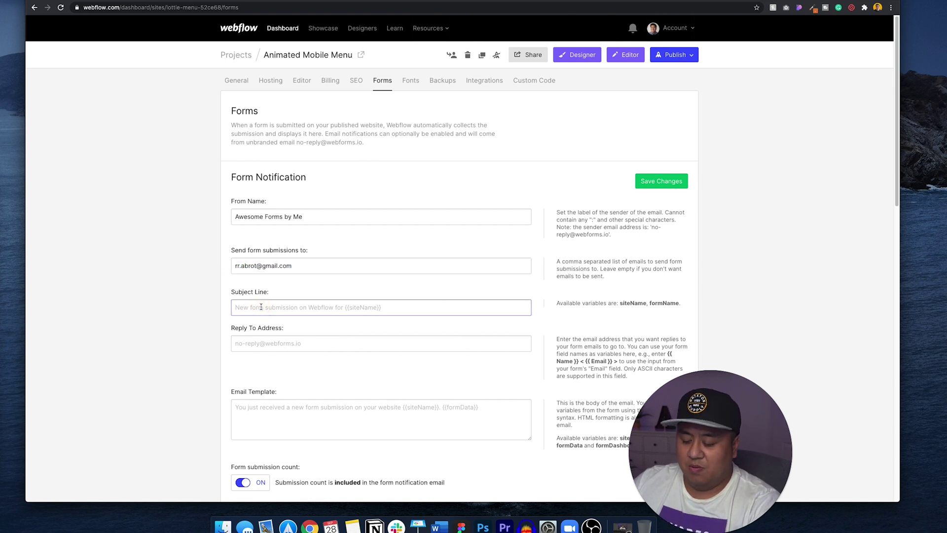
pyautogui.write('Check out th')
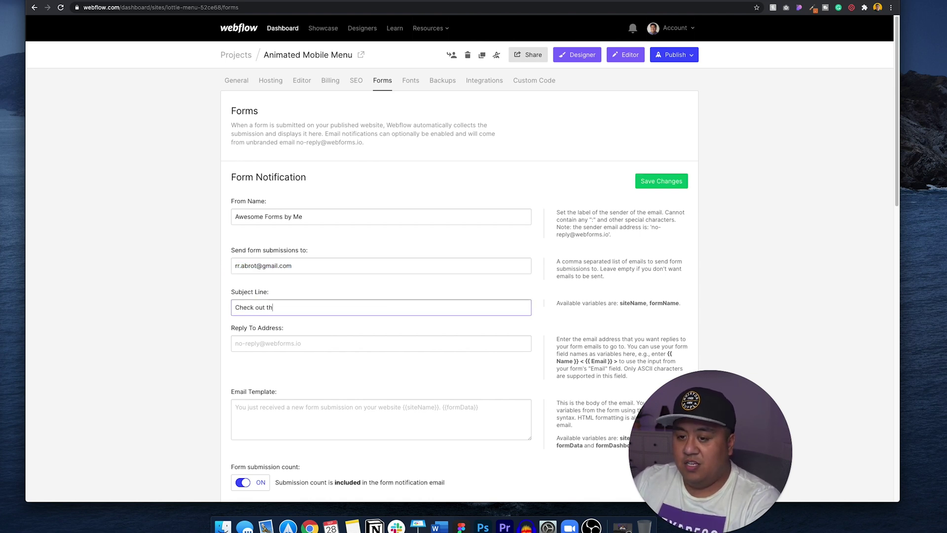
pyautogui.write('is form RR')
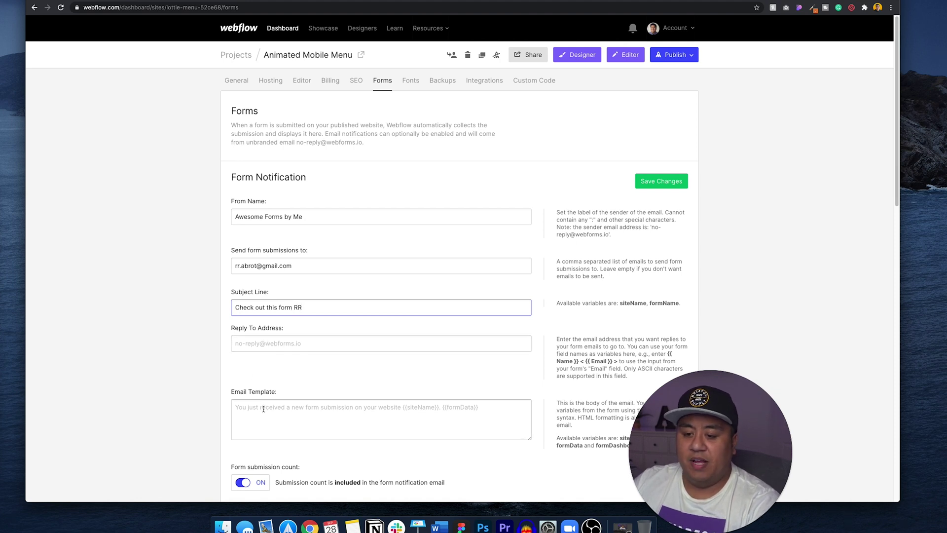
pyautogui.scroll(-3, 262, 409)
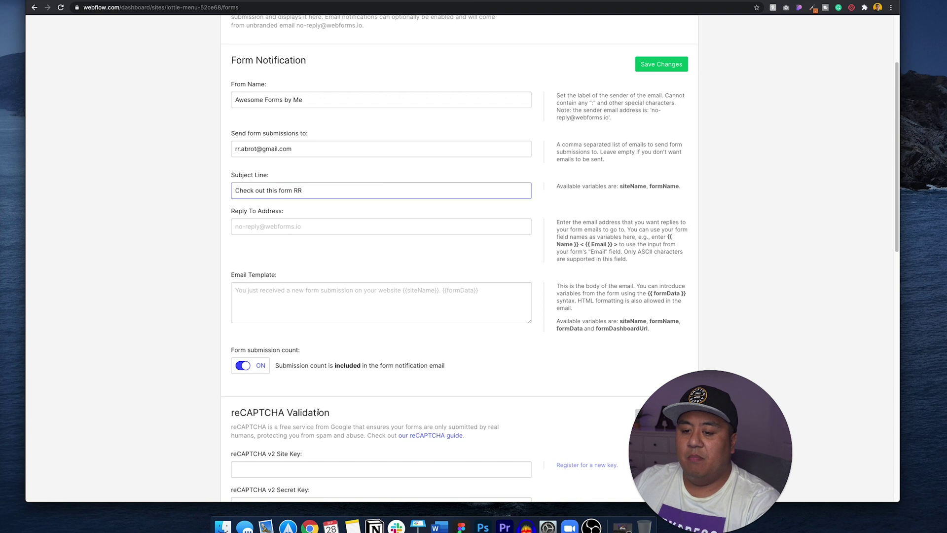
pyautogui.scroll(3, 340, 398)
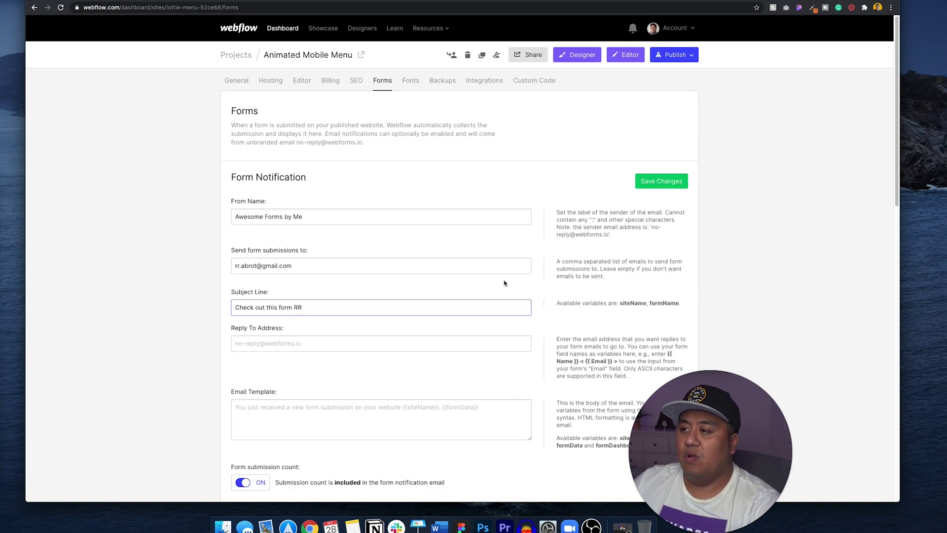
pyautogui.click(647, 180)
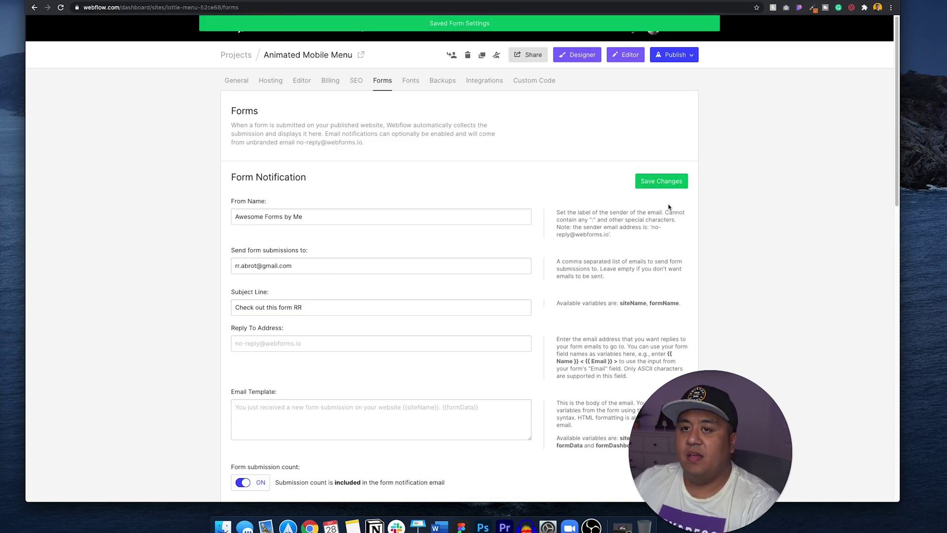
# Publish the site to the webflow.io domain and open the live page.
pyautogui.click(675, 58)
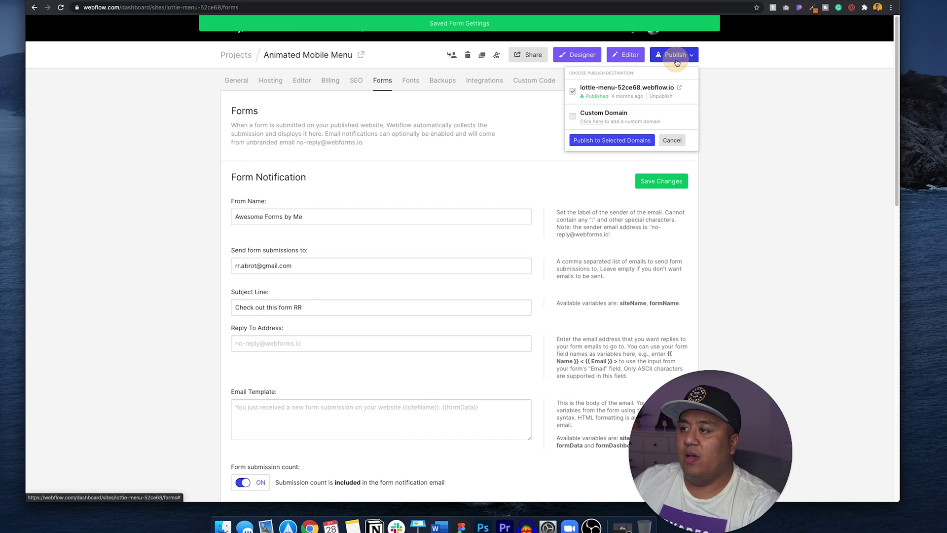
pyautogui.click(626, 141)
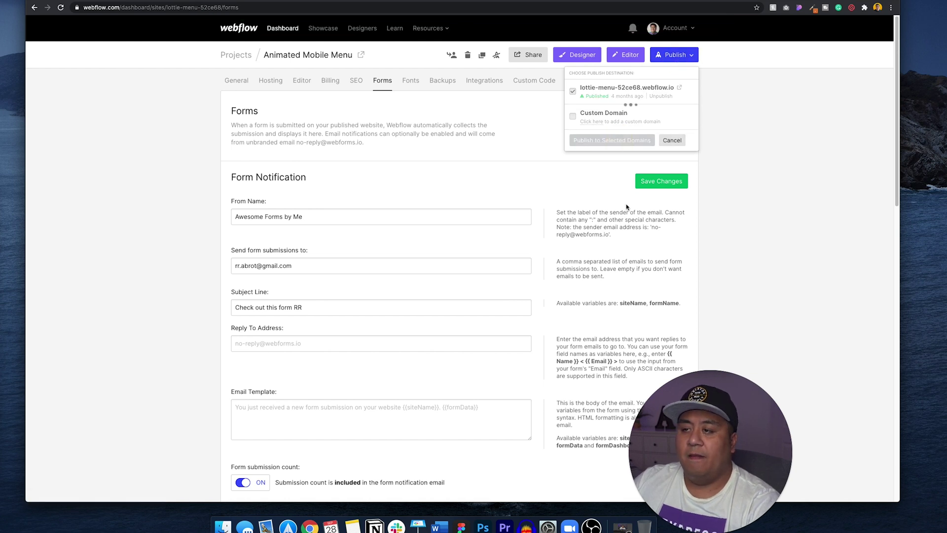
pyautogui.click(681, 89)
# Submit the live form with a test name, e-mail address and phone number.
pyautogui.click(343, 74)
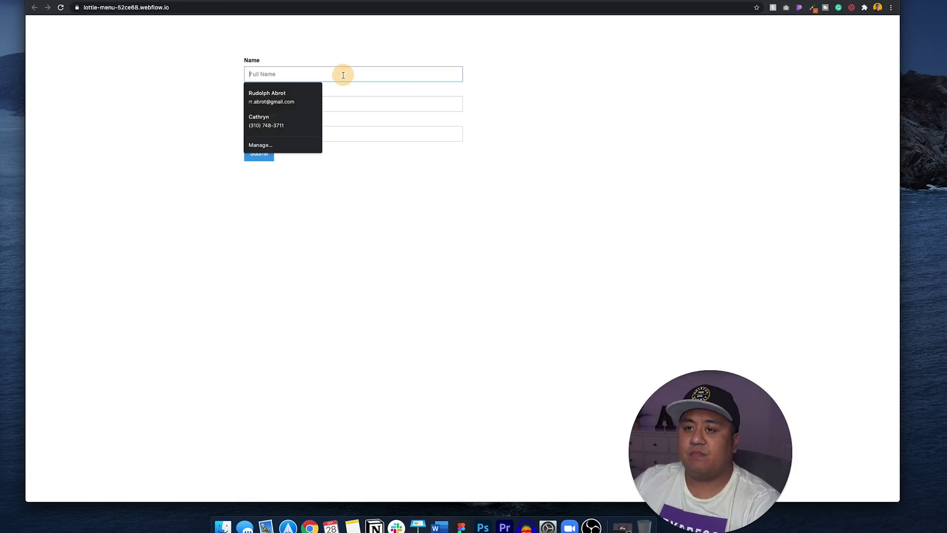
pyautogui.press('Tab')
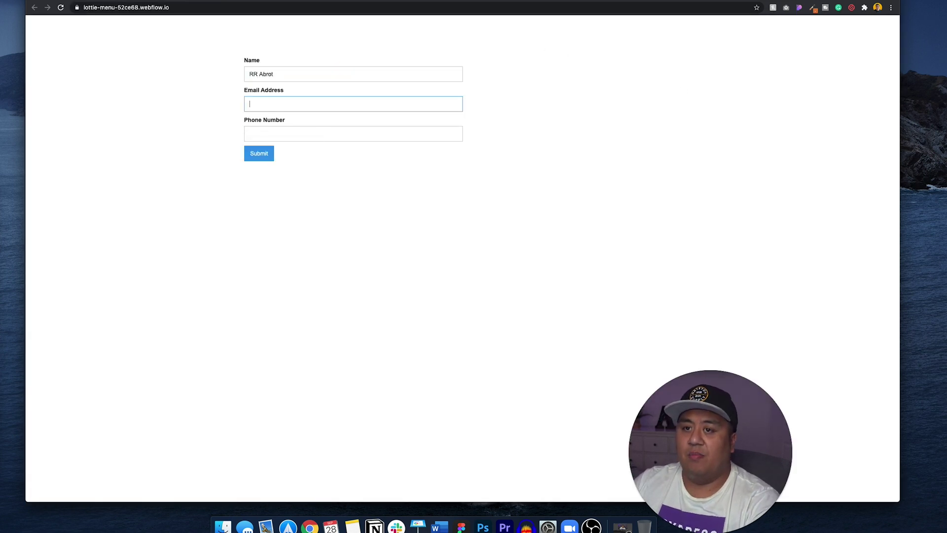
pyautogui.press('Tab')
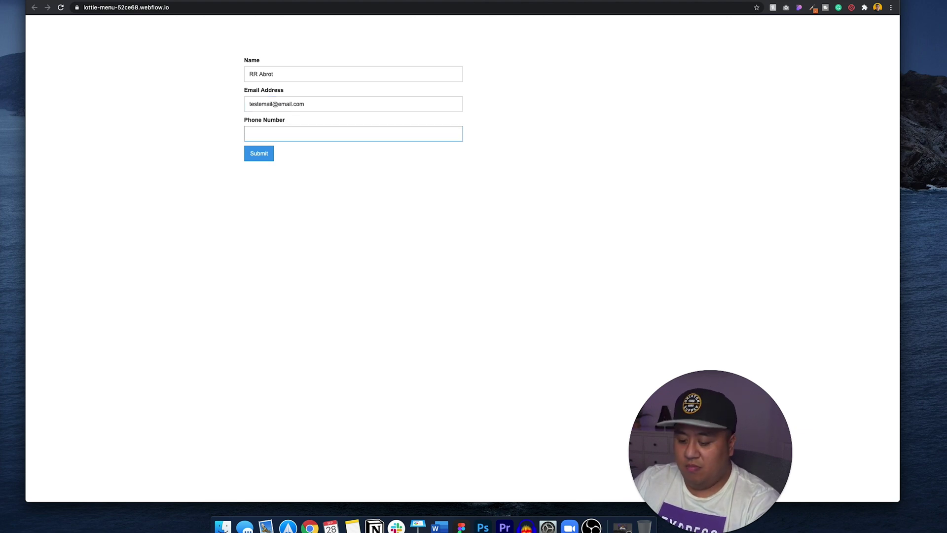
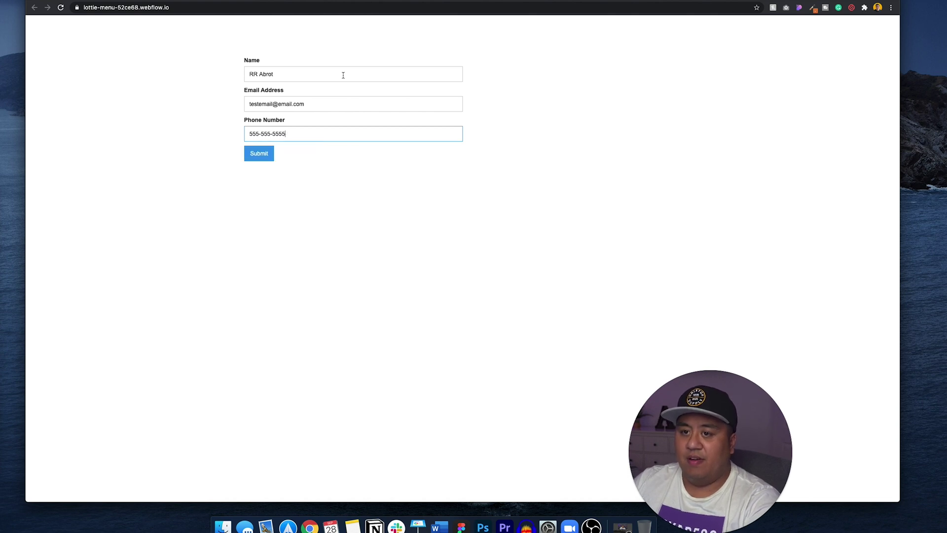
pyautogui.click(264, 154)
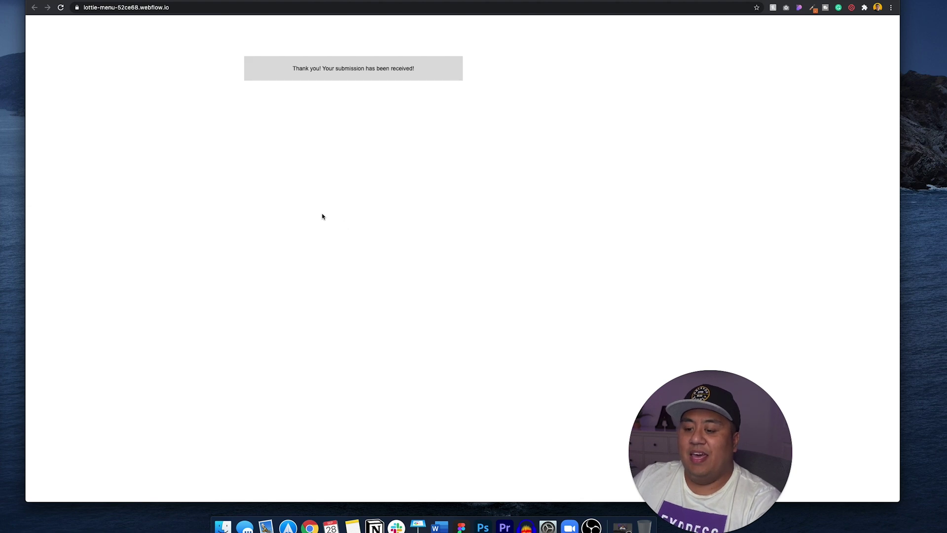
pyautogui.click(267, 525)
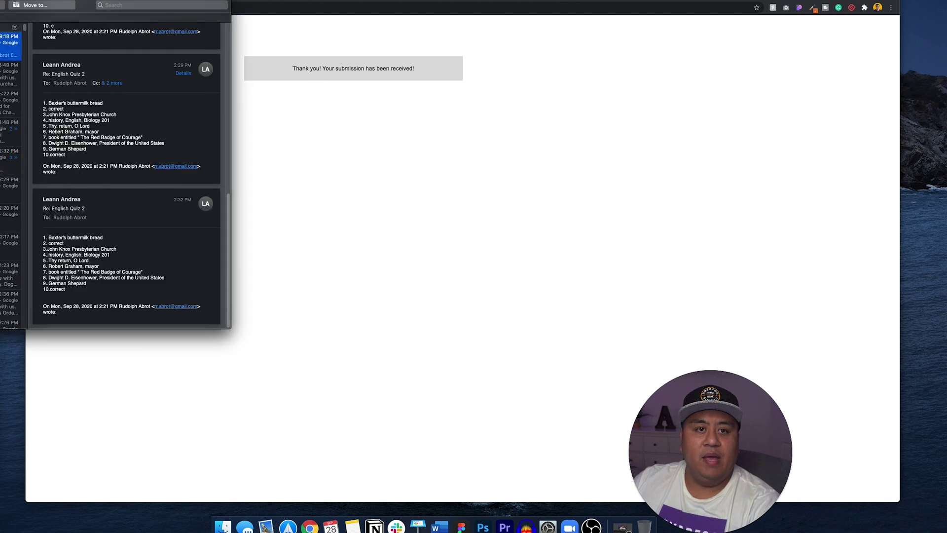
# Check the Awesome Forms by Me notification in Mail, then return to the dashboard's Forms settings.
pyautogui.hotkey('ctrl', 'alt', 'c')
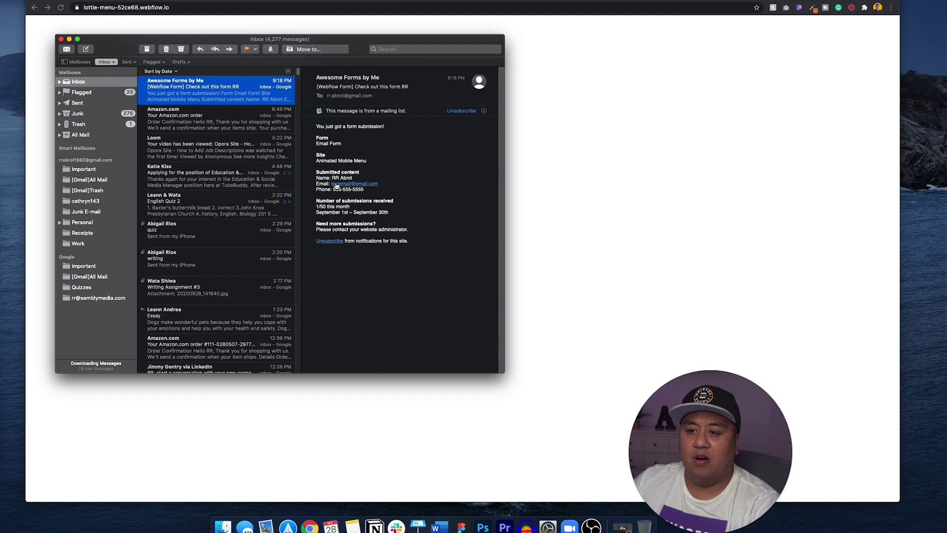
pyautogui.click(61, 39)
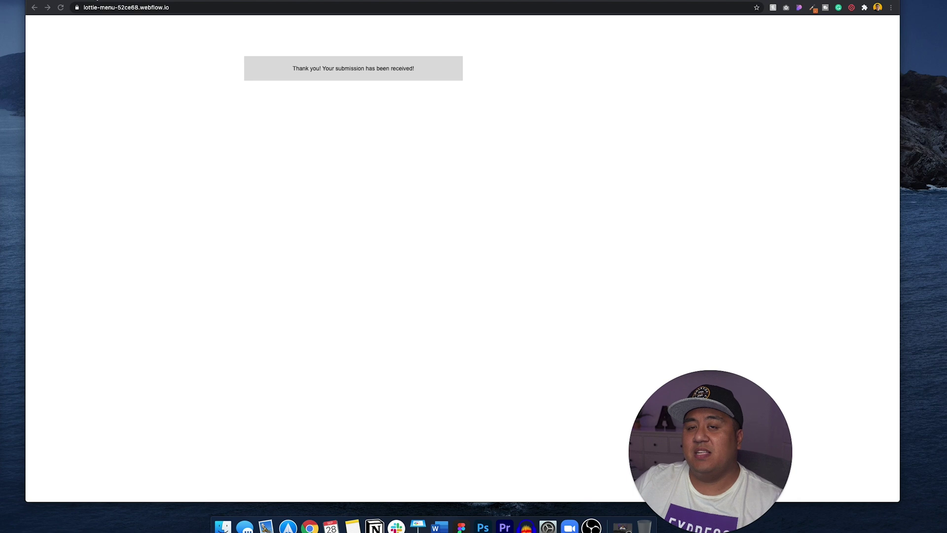
pyautogui.press('super+w')
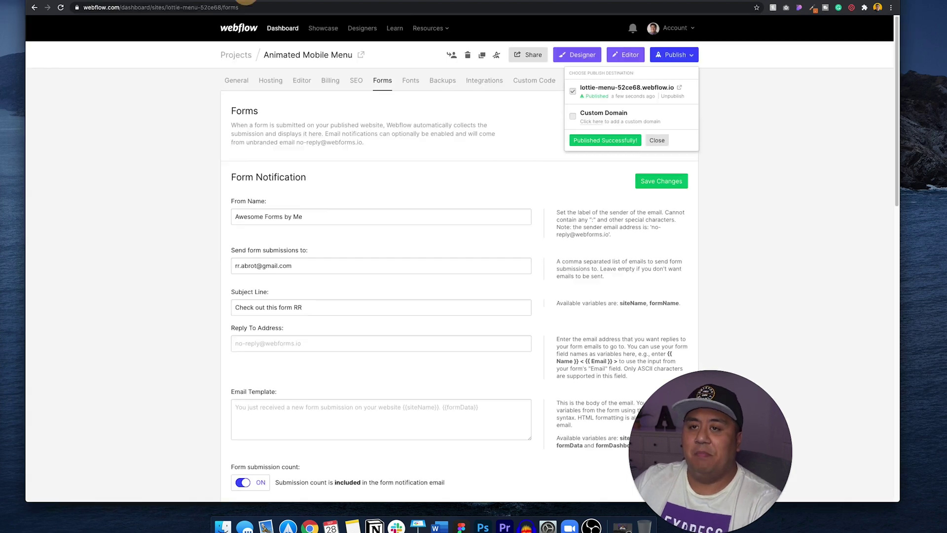
# Launch the Designer for the Animated Mobile Menu project from its dashboard.
pyautogui.click(573, 57)
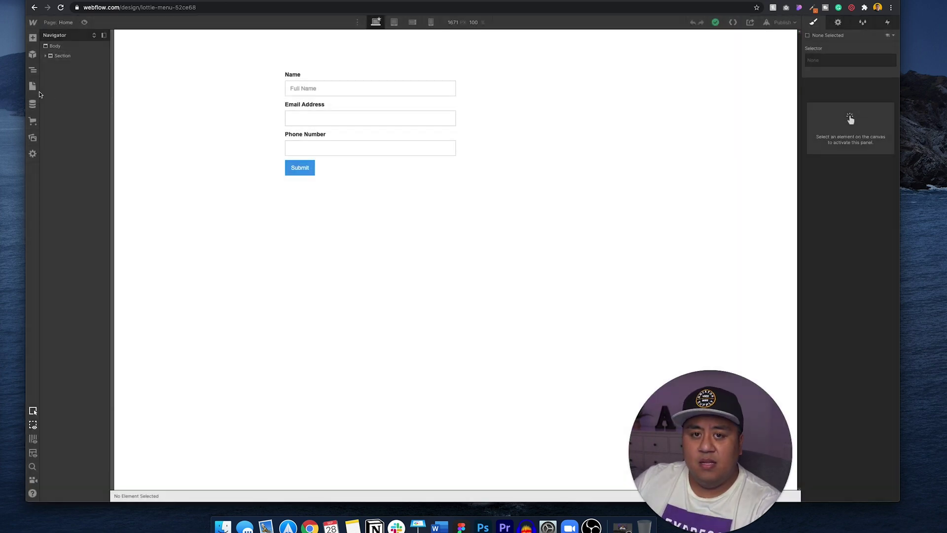
# Drag a reCAPTCHA element from the Forms section into the form above Submit.
pyautogui.click(32, 37)
pyautogui.scroll(-1, 83, 263)
pyautogui.scroll(-8, 83, 263)
pyautogui.moveTo(127, 357); pyautogui.dragTo(87, 169)
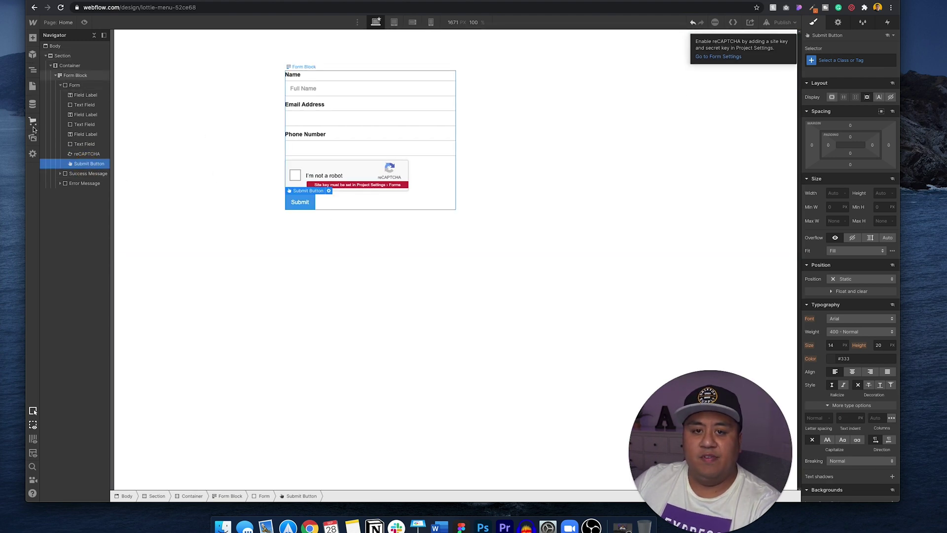
# Place a Radio Button field in the form above the reCAPTCHA.
pyautogui.click(31, 36)
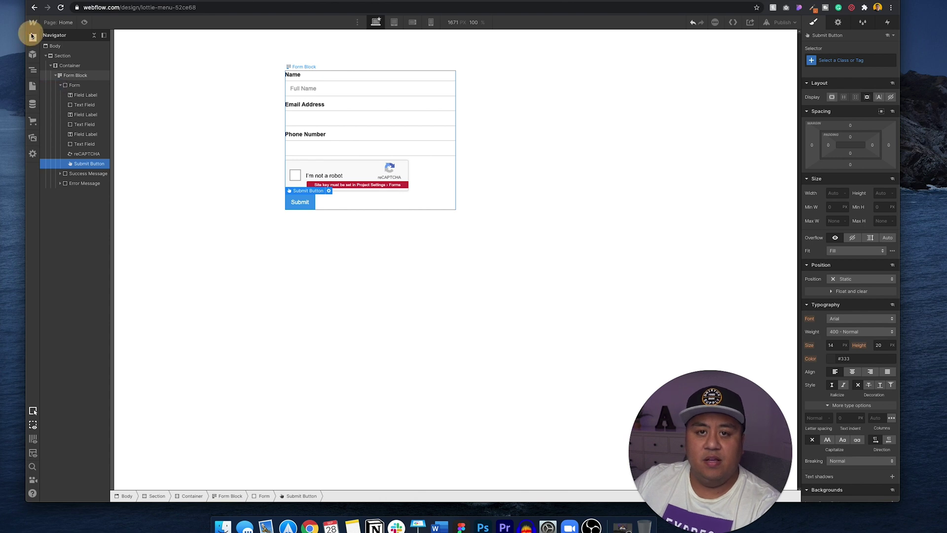
pyautogui.scroll(-10, 59, 341)
pyautogui.moveTo(60, 340); pyautogui.dragTo(302, 166)
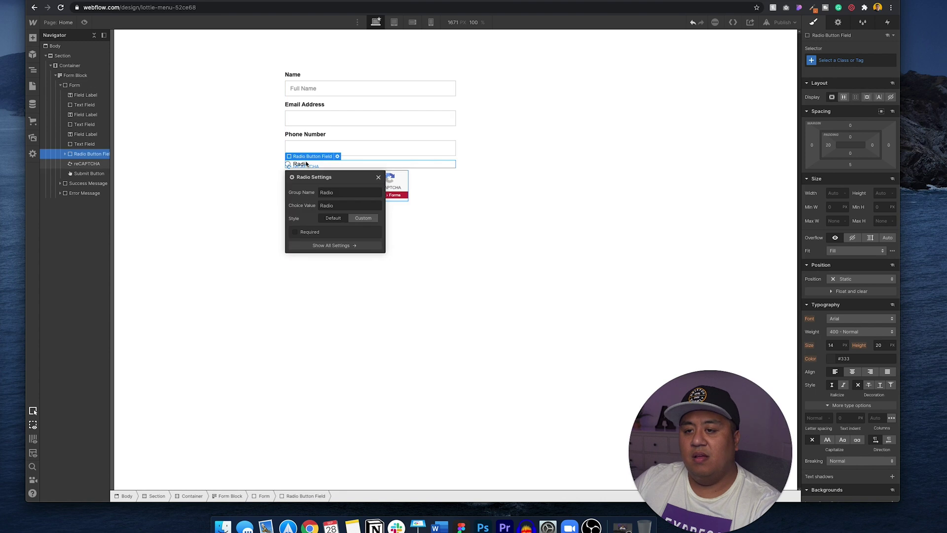
# Change the radio button label to 'I hereby give all of my information to you.'.
pyautogui.click(302, 164)
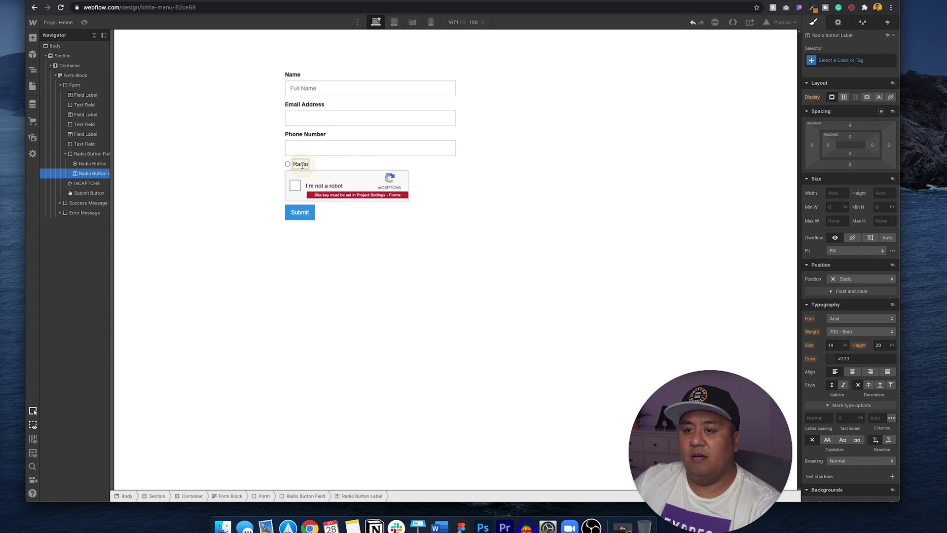
pyautogui.doubleClick(302, 165)
pyautogui.write('I he')
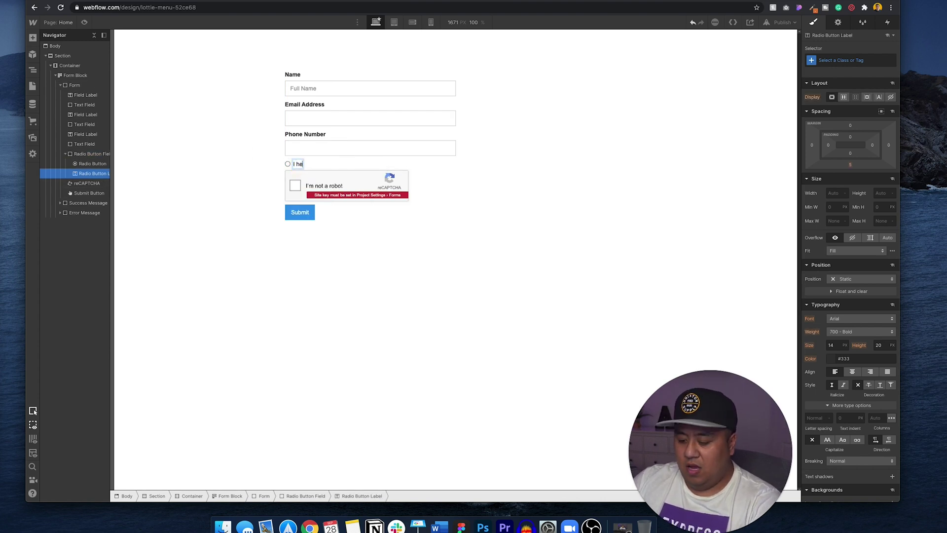
pyautogui.write('reby give all')
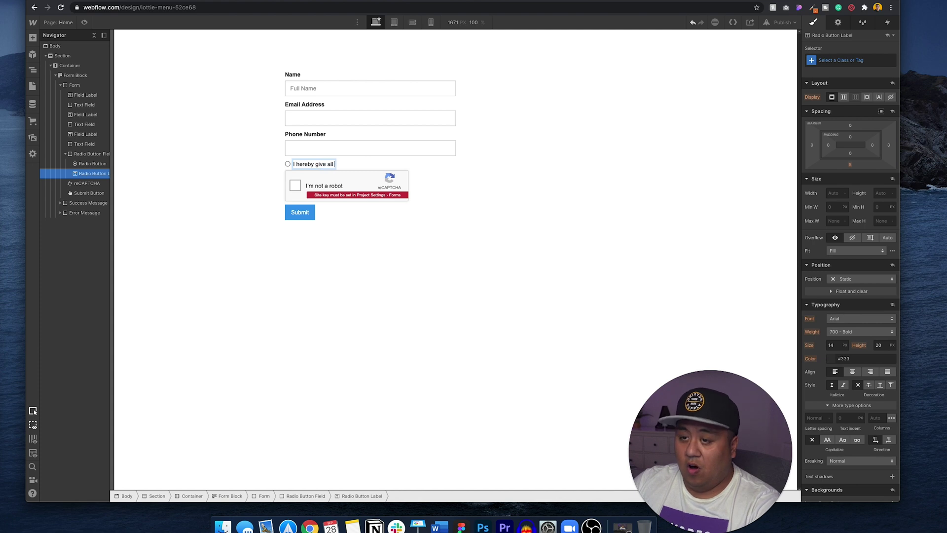
pyautogui.write(' of my information t')
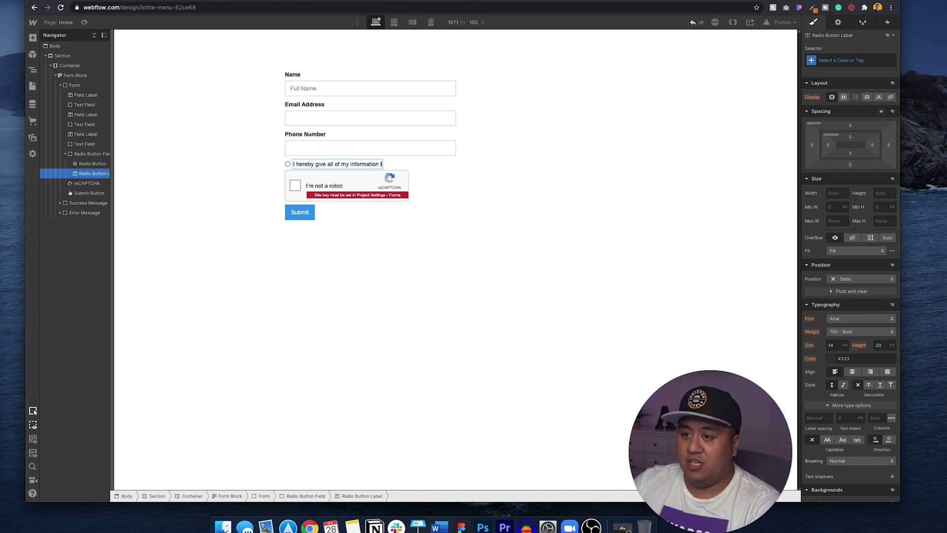
pyautogui.write('o you.')
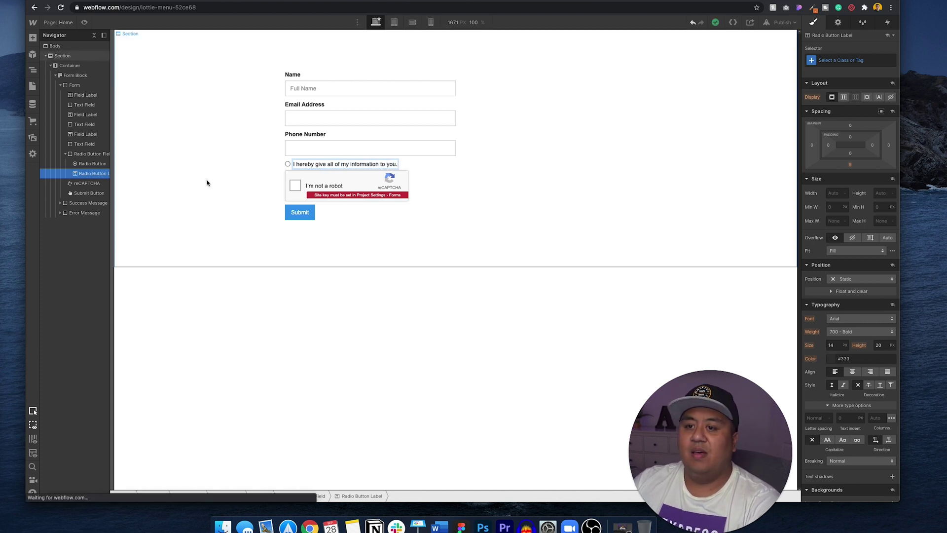
pyautogui.click(205, 183)
# Preview the page, try the consent radio button, and return to editing.
pyautogui.click(85, 23)
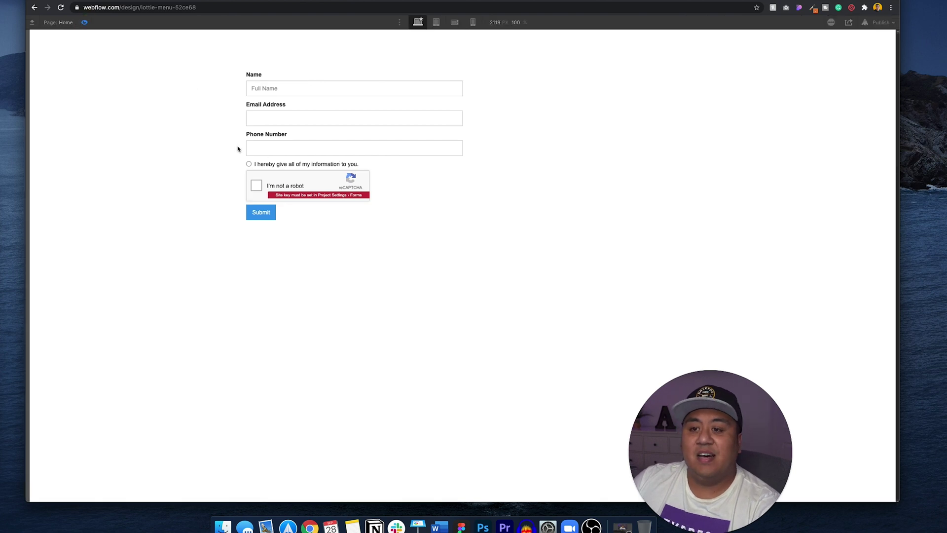
pyautogui.click(249, 164)
pyautogui.click(84, 22)
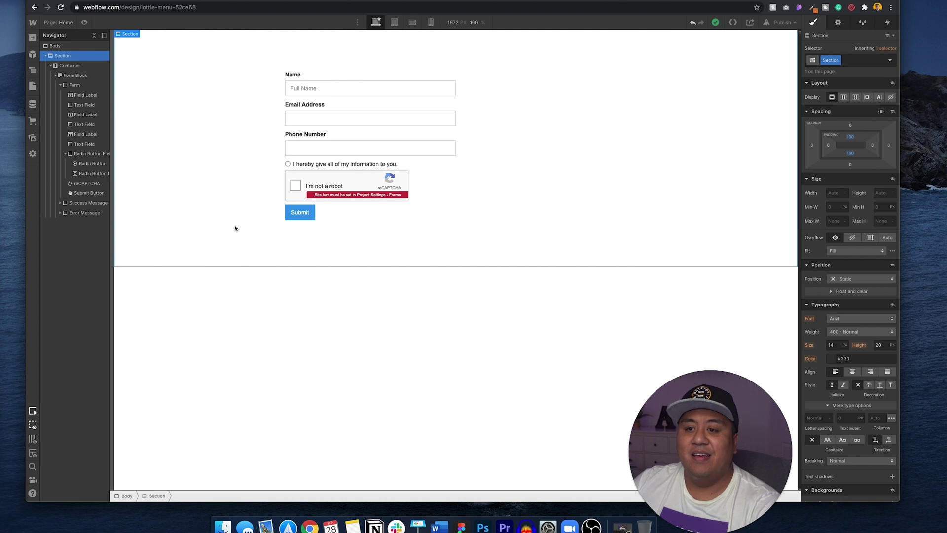
pyautogui.click(34, 39)
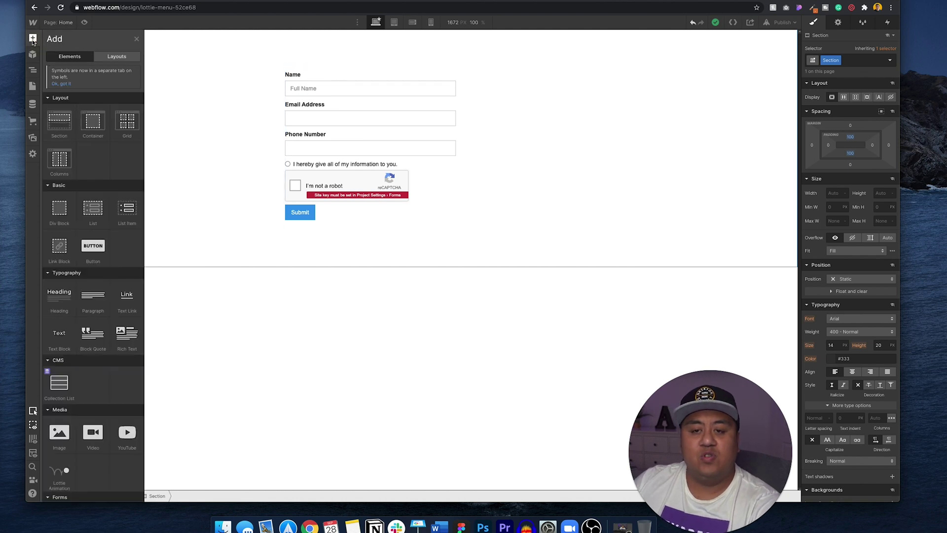
pyautogui.scroll(-5, 90, 360)
pyautogui.click(239, 111)
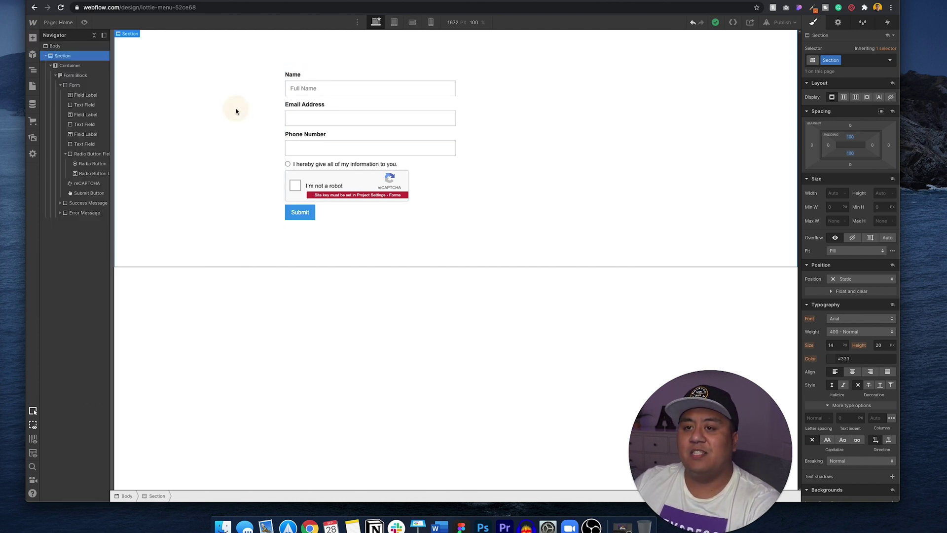